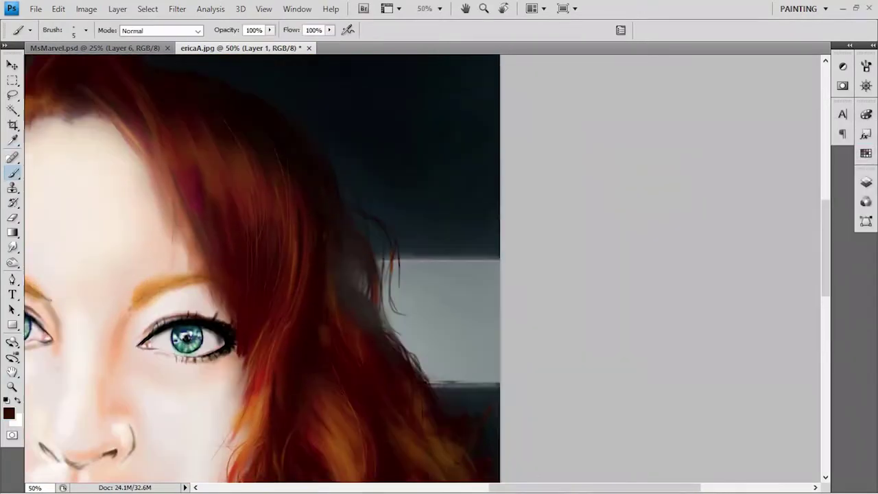
- Paint thin dark strands along the hair edge by the right eye's outer corner and eyebrow
{"action": "mouse_move", "coordinate": [394, 269]}
{"action": "left_mouse_down"}
{"action": "mouse_move", "coordinate": [385, 317]}
{"action": "mouse_move", "coordinate": [403, 344]}
{"action": "left_mouse_up"}
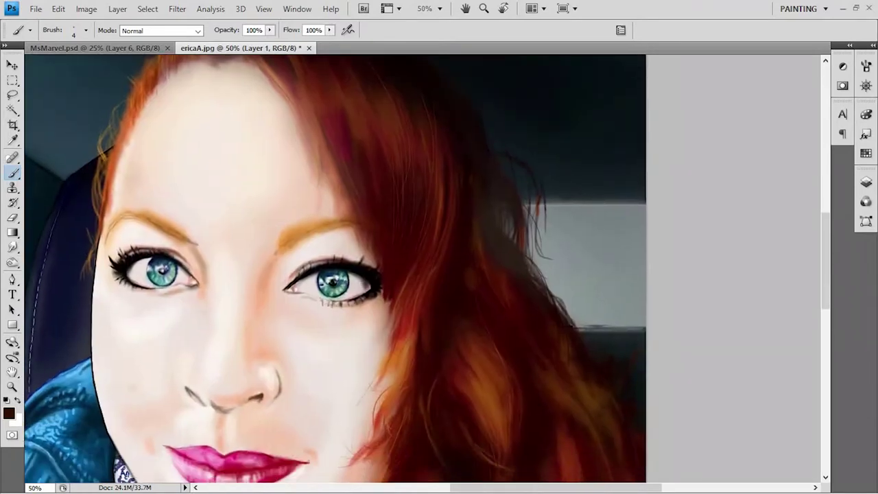
{"action": "left_click_drag", "start_coordinate": [403, 329], "coordinate": [397, 359]}
{"action": "mouse_move", "coordinate": [377, 300]}
{"action": "left_mouse_down"}
{"action": "mouse_move", "coordinate": [387, 313]}
{"action": "mouse_move", "coordinate": [385, 302]}
{"action": "left_mouse_up"}
{"action": "left_click_drag", "start_coordinate": [357, 206], "coordinate": [374, 266]}
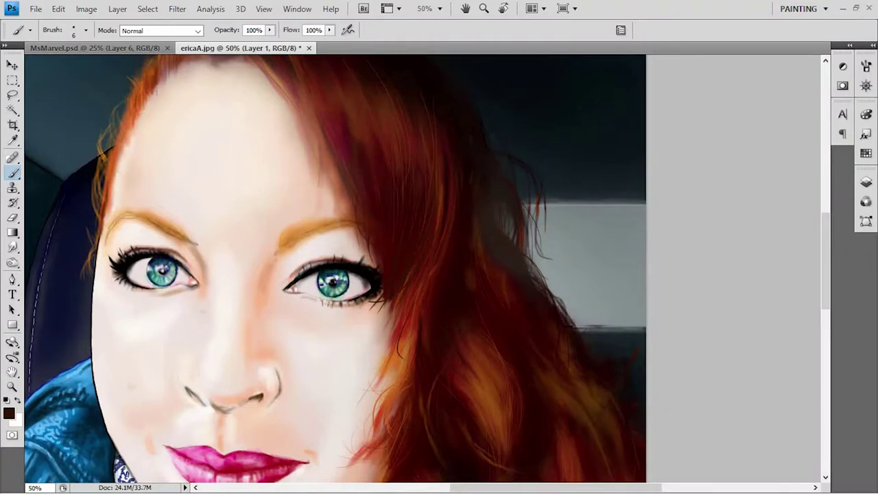
- Scroll around the canvas and zoom out to 25% to review the whole portrait
{"action": "scroll", "coordinate": [337, 267], "scroll_direction": "up", "scroll_amount": 5}
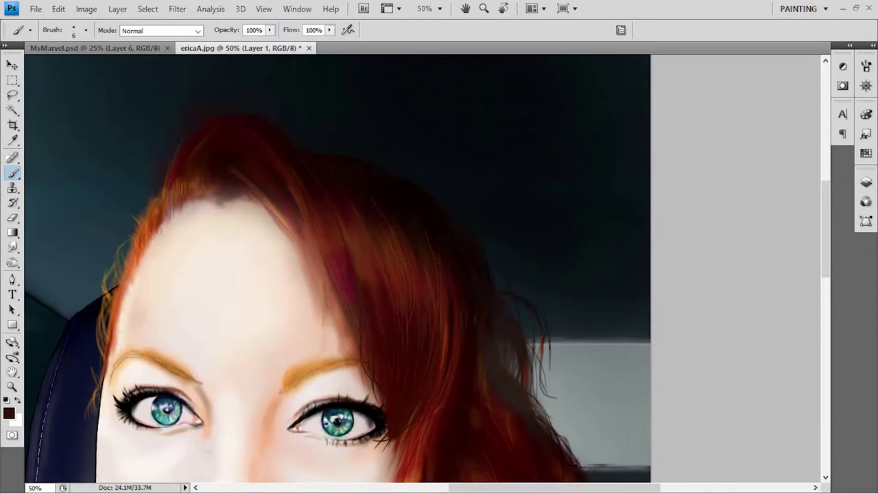
{"action": "scroll", "coordinate": [336, 267], "scroll_direction": "down", "scroll_amount": 4}
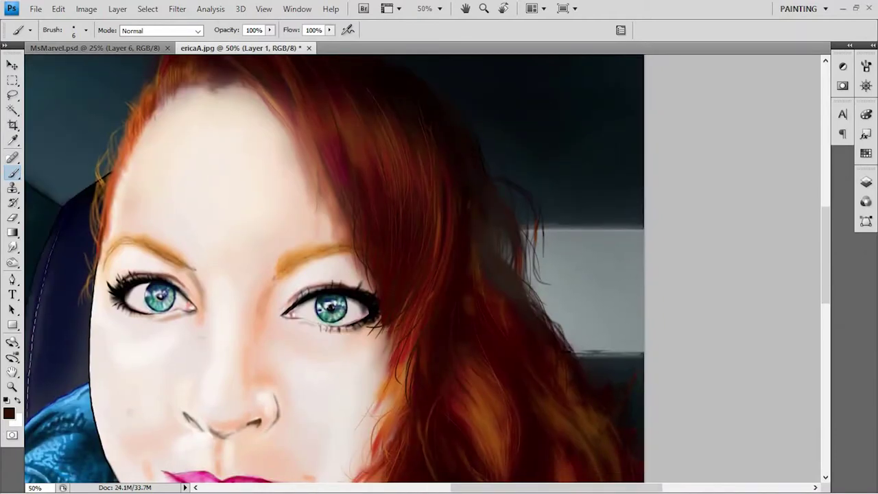
{"action": "scroll", "coordinate": [333, 267], "scroll_direction": "down", "scroll_amount": 5}
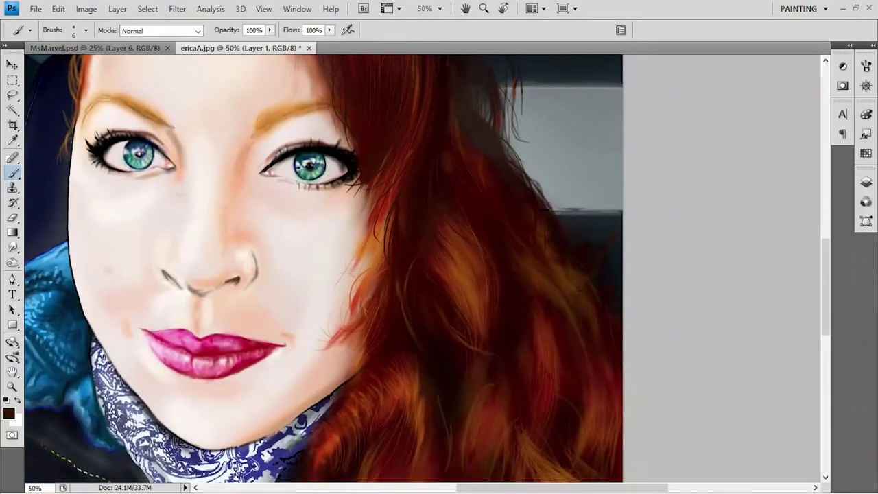
{"action": "scroll", "coordinate": [446, 374], "scroll_direction": "down", "scroll_amount": 2}
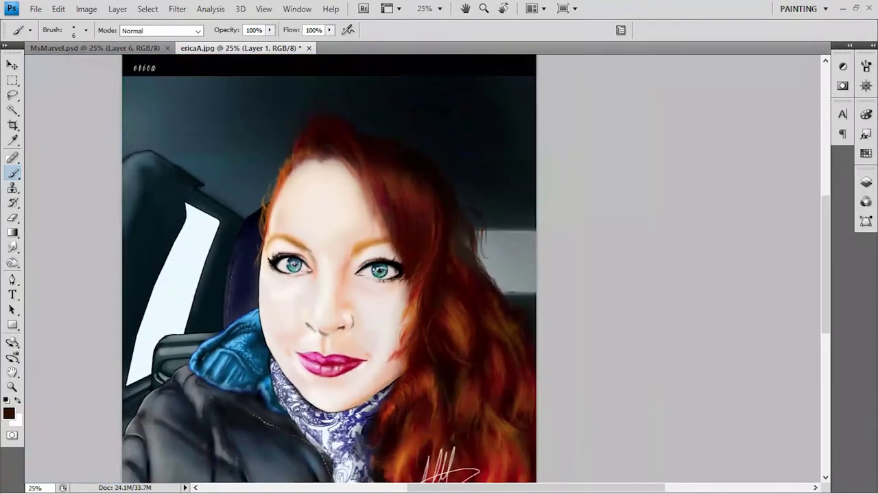
{"action": "scroll", "coordinate": [336, 268], "scroll_direction": "down", "scroll_amount": 2}
- Reset the colours to black, then select and deselect the black band at the image bottom
{"action": "key", "text": "d"}
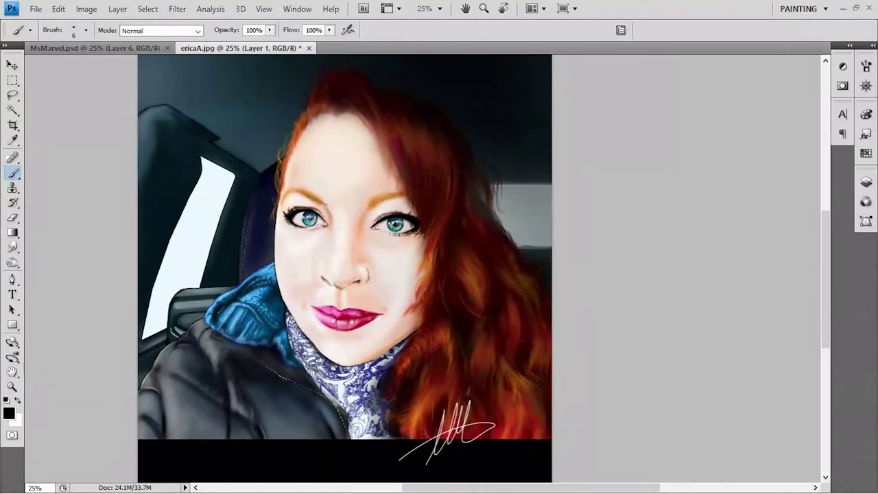
{"action": "key", "text": "m"}
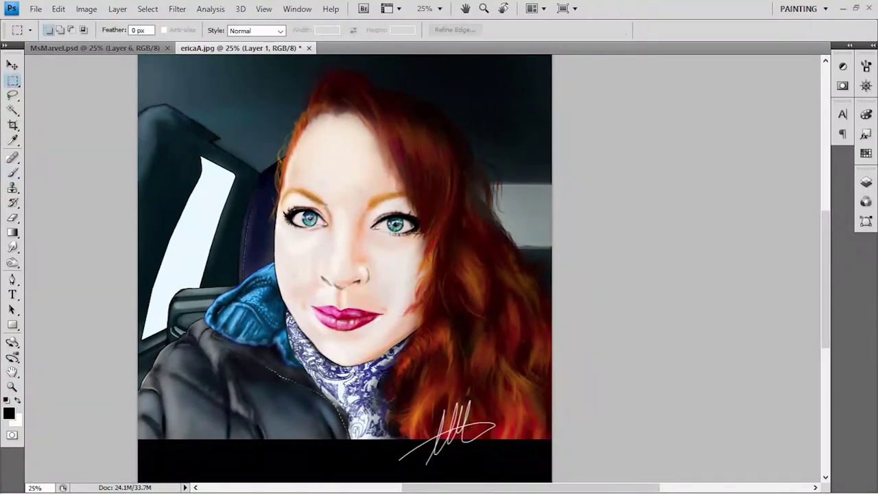
{"action": "left_click_drag", "start_coordinate": [544, 466], "coordinate": [553, 420]}
{"action": "key", "text": "b"}
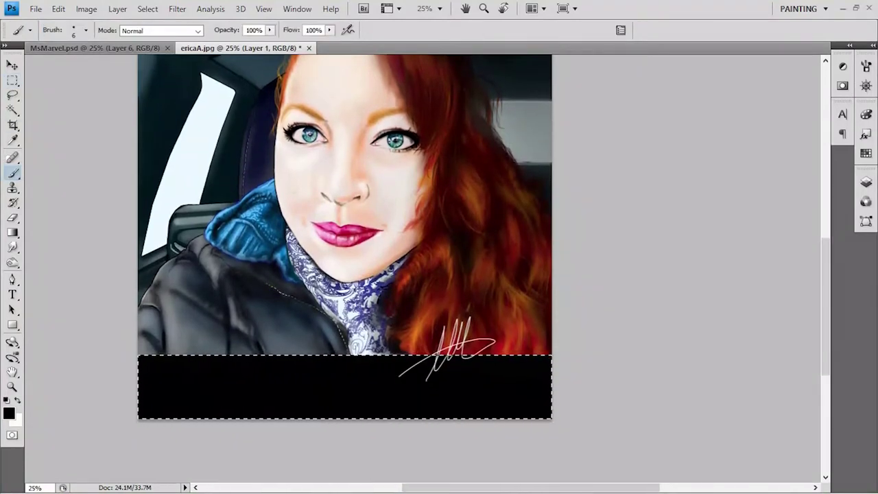
{"action": "key", "text": "ctrl+d"}
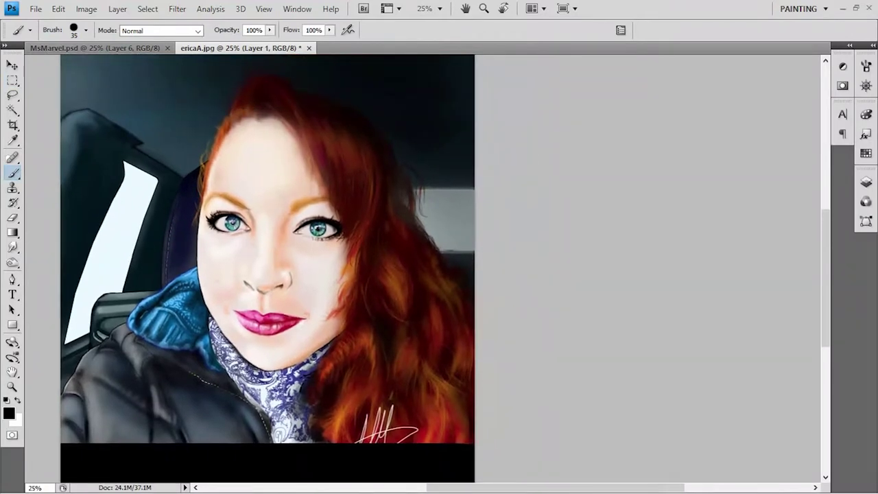
- Set the foreground colour to dark brown and choose a large soft round brush
{"action": "left_click", "coordinate": [9, 413]}
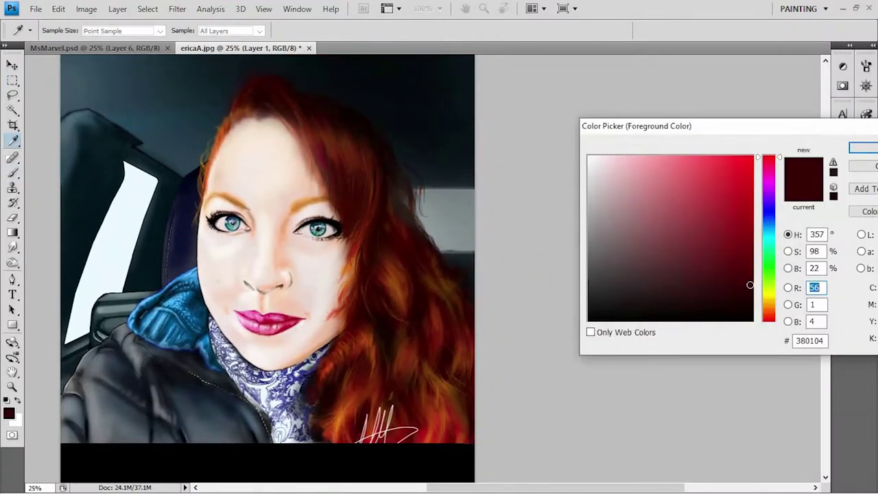
{"action": "left_click", "coordinate": [768, 288]}
{"action": "left_click_drag", "start_coordinate": [768, 288], "coordinate": [768, 307]}
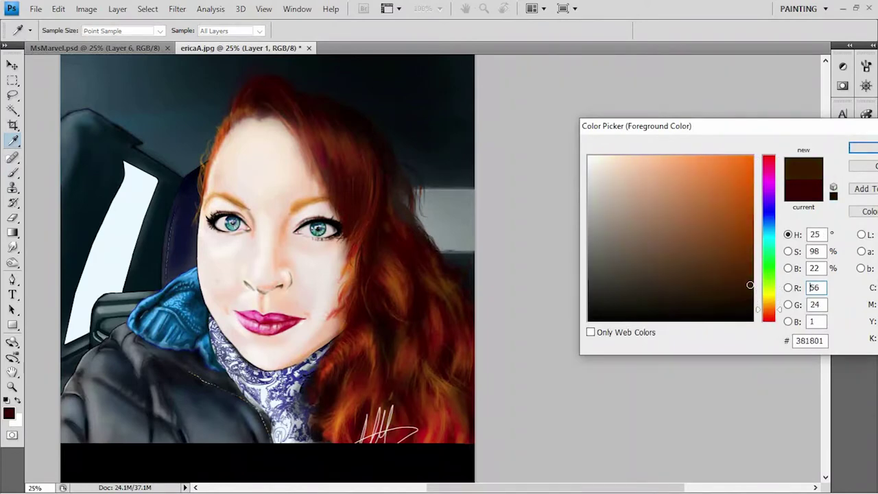
{"action": "key", "text": "Return"}
{"action": "right_click", "coordinate": [431, 312]}
{"action": "double_click", "coordinate": [480, 439]}
{"action": "key", "text": "F5"}
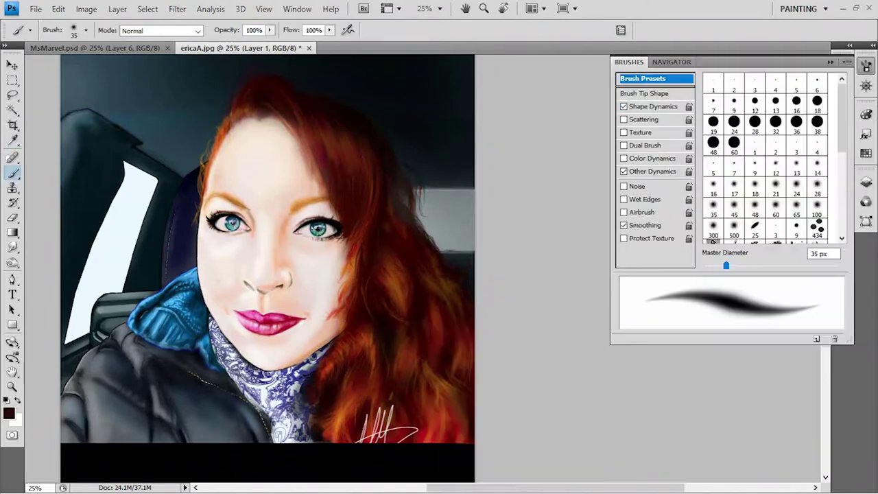
{"action": "key", "text": "F5"}
- Softly shade the right hair edge and lower-right hair dark brown at 30% opacity
{"action": "mouse_move", "coordinate": [404, 192]}
{"action": "left_mouse_down"}
{"action": "mouse_move", "coordinate": [406, 221]}
{"action": "mouse_move", "coordinate": [442, 252]}
{"action": "mouse_move", "coordinate": [453, 300]}
{"action": "left_mouse_up"}
{"action": "key", "text": "bracketright"}
{"action": "key", "text": "bracketright"}
{"action": "key", "text": "bracketright"}
{"action": "key", "text": "3"}
{"action": "left_click_drag", "start_coordinate": [420, 199], "coordinate": [418, 231]}
{"action": "key", "text": "bracketleft"}
{"action": "key", "text": "bracketleft"}
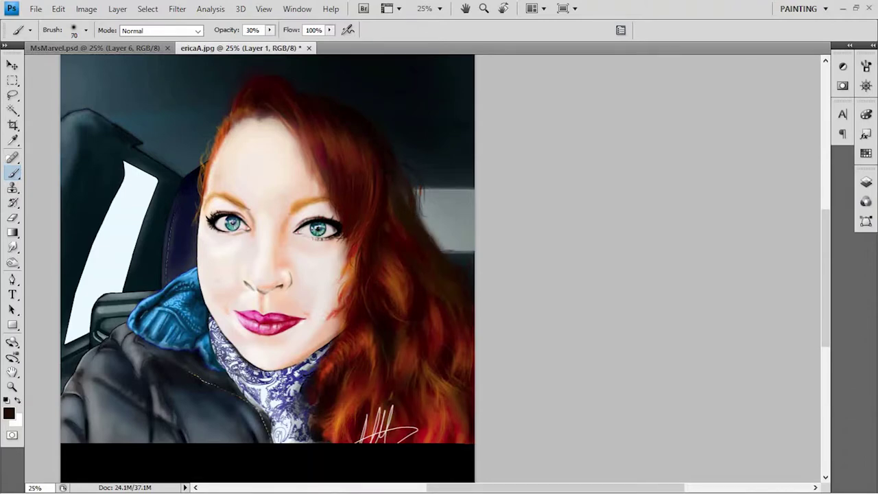
{"action": "left_click_drag", "start_coordinate": [428, 402], "coordinate": [427, 424]}
{"action": "key", "text": "bracketright"}
{"action": "key", "text": "bracketright"}
{"action": "key", "text": "bracketright"}
{"action": "mouse_move", "coordinate": [460, 381]}
{"action": "left_mouse_down"}
{"action": "mouse_move", "coordinate": [446, 439]}
{"action": "mouse_move", "coordinate": [377, 439]}
{"action": "left_mouse_up"}
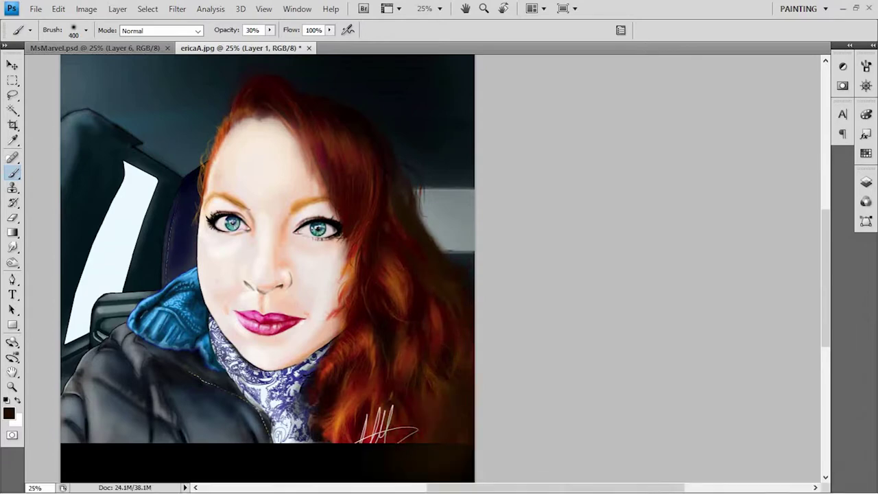
- Reset to a fine 6 px brush at full opacity and zoom in on the face
{"action": "right_click", "coordinate": [273, 188]}
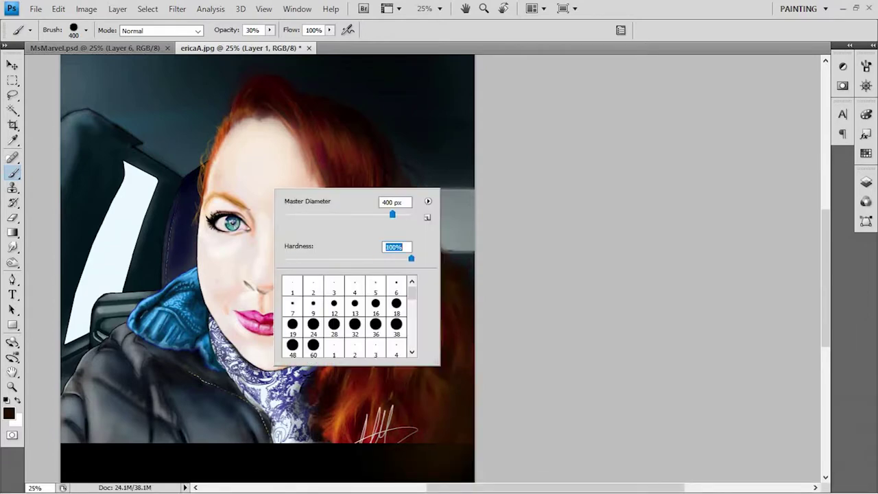
{"action": "key", "text": "F5"}
{"action": "key", "text": "bracketleft"}
{"action": "key", "text": "bracketleft"}
{"action": "key", "text": "bracketleft"}
{"action": "key", "text": "bracketleft"}
{"action": "key", "text": "bracketleft"}
{"action": "key", "text": "bracketleft"}
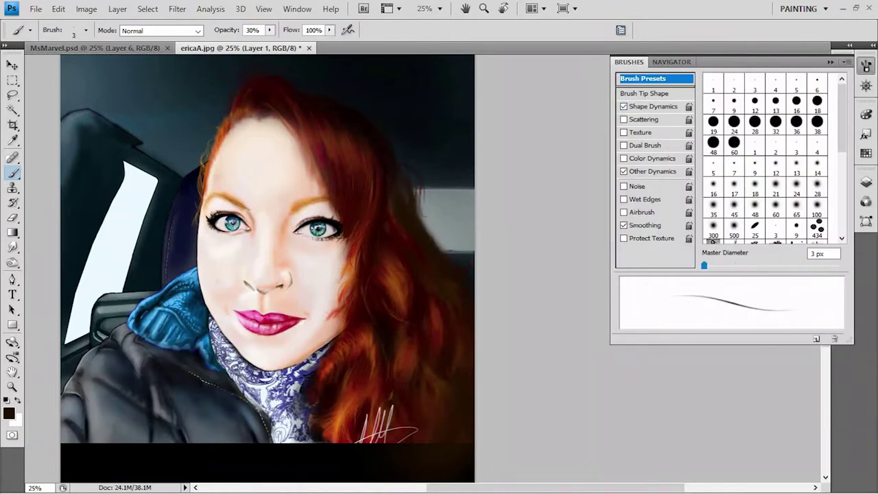
{"action": "key", "text": "F5"}
{"action": "key", "text": "0"}
{"action": "key", "text": "ctrl+plus"}
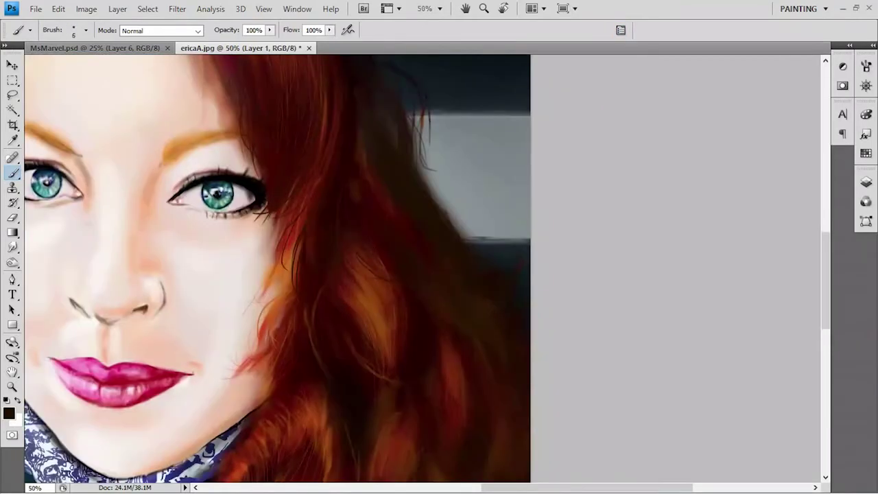
- Paint fine and slightly thicker dark strands along the hair edge
{"action": "left_click_drag", "start_coordinate": [414, 144], "coordinate": [437, 206]}
{"action": "left_click_drag", "start_coordinate": [414, 119], "coordinate": [426, 183]}
{"action": "mouse_move", "coordinate": [418, 141]}
{"action": "left_mouse_down"}
{"action": "mouse_move", "coordinate": [430, 182]}
{"action": "mouse_move", "coordinate": [421, 176]}
{"action": "left_mouse_up"}
{"action": "key", "text": "bracketright"}
{"action": "key", "text": "bracketright"}
{"action": "key", "text": "bracketright"}
{"action": "left_click_drag", "start_coordinate": [440, 206], "coordinate": [463, 241]}
{"action": "key", "text": "bracketleft"}
{"action": "left_click_drag", "start_coordinate": [436, 196], "coordinate": [468, 240]}
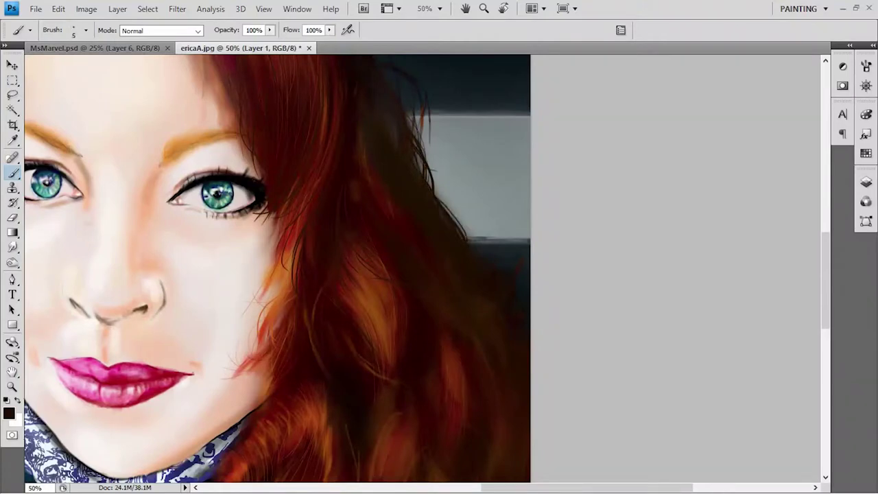
{"action": "key", "text": "ctrl+z"}
{"action": "mouse_move", "coordinate": [435, 189]}
{"action": "left_mouse_down"}
{"action": "mouse_move", "coordinate": [456, 224]}
{"action": "mouse_move", "coordinate": [471, 216]}
{"action": "mouse_move", "coordinate": [443, 202]}
{"action": "left_mouse_up"}
- With a larger brush, sample dark red from the hair and cover the signature at 40% opacity
{"action": "key", "text": "bracketright"}
{"action": "key", "text": "bracketright"}
{"action": "key", "text": "bracketright"}
{"action": "key", "text": "bracketright"}
{"action": "key", "text": "bracketright"}
{"action": "key", "text": "bracketright"}
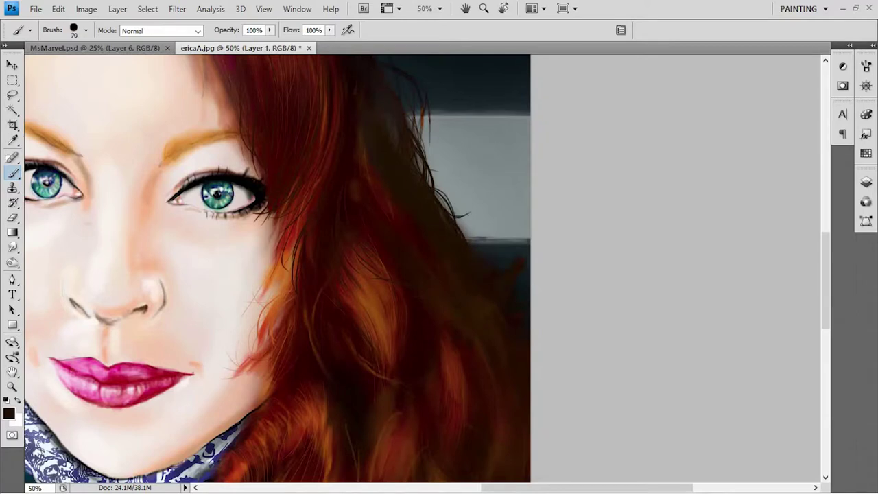
{"action": "key", "text": "2"}
{"action": "left_click_drag", "start_coordinate": [427, 120], "coordinate": [518, 257]}
{"action": "scroll", "coordinate": [322, 268], "scroll_direction": "down", "scroll_amount": 5}
{"action": "key", "text": "1"}
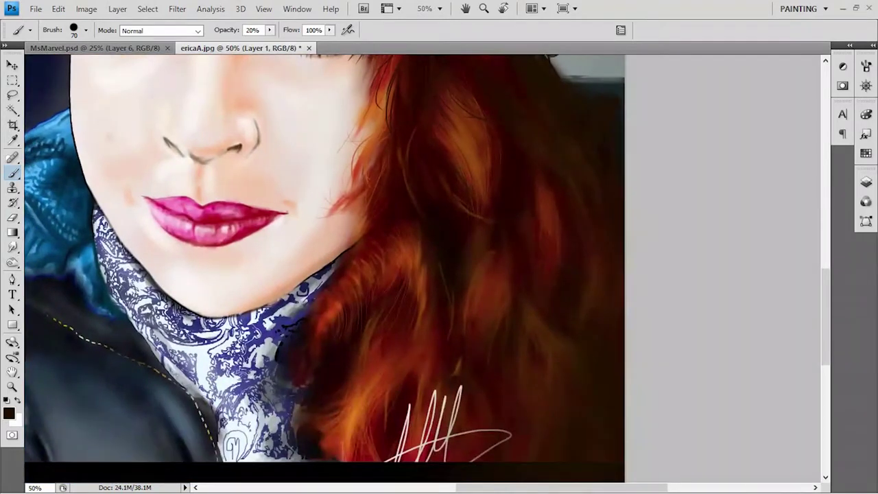
{"action": "left_click_drag", "start_coordinate": [404, 404], "coordinate": [397, 456]}
{"action": "left_click", "coordinate": [411, 432], "text": "alt"}
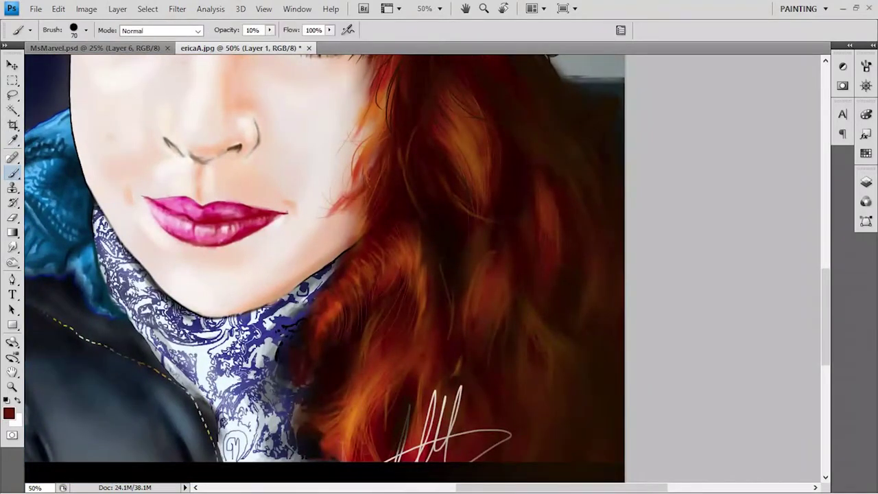
{"action": "key", "text": "4"}
{"action": "left_click_drag", "start_coordinate": [412, 391], "coordinate": [439, 463]}
{"action": "left_click_drag", "start_coordinate": [450, 402], "coordinate": [410, 474]}
{"action": "mouse_move", "coordinate": [457, 385]}
{"action": "left_mouse_down"}
{"action": "mouse_move", "coordinate": [432, 466]}
{"action": "mouse_move", "coordinate": [459, 401]}
{"action": "left_mouse_up"}
- With a 35 px brush, paint over the remaining signature strokes in dark red and red
{"action": "key", "text": "bracketleft"}
{"action": "key", "text": "bracketleft"}
{"action": "key", "text": "bracketleft"}
{"action": "left_click_drag", "start_coordinate": [422, 371], "coordinate": [422, 396]}
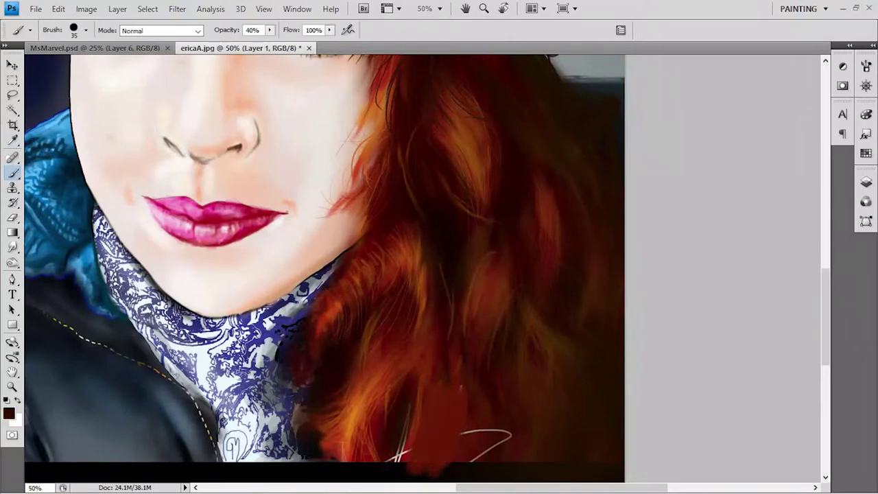
{"action": "left_click_drag", "start_coordinate": [408, 407], "coordinate": [393, 461]}
{"action": "left_click_drag", "start_coordinate": [429, 350], "coordinate": [420, 390]}
{"action": "left_click_drag", "start_coordinate": [408, 453], "coordinate": [388, 460]}
{"action": "left_click", "coordinate": [480, 432], "text": "alt"}
{"action": "left_click_drag", "start_coordinate": [467, 367], "coordinate": [472, 463]}
{"action": "left_click_drag", "start_coordinate": [482, 415], "coordinate": [484, 461]}
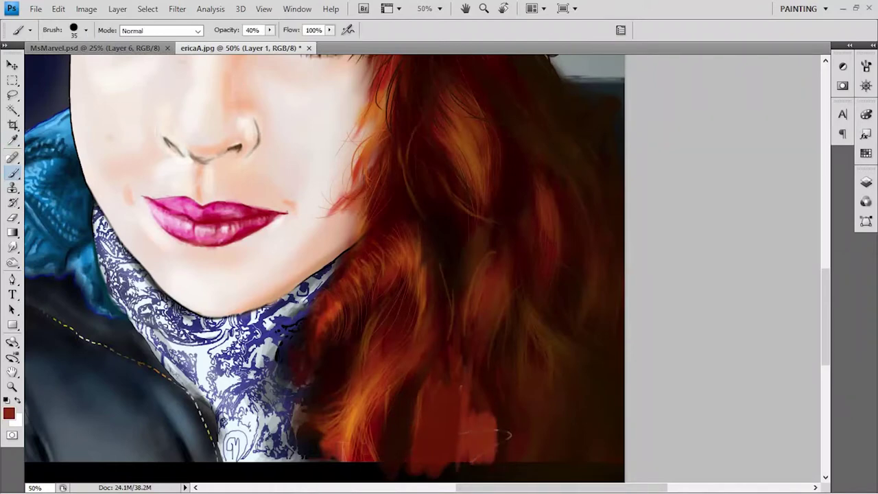
- Add faint lighter orange strands and red-orange highlights to the lower hair at 10% opacity
{"action": "left_click_drag", "start_coordinate": [466, 321], "coordinate": [446, 384]}
{"action": "left_click_drag", "start_coordinate": [447, 354], "coordinate": [433, 422]}
{"action": "left_click_drag", "start_coordinate": [431, 323], "coordinate": [401, 401]}
{"action": "left_click_drag", "start_coordinate": [466, 476], "coordinate": [452, 402]}
{"action": "mouse_move", "coordinate": [446, 436]}
{"action": "left_mouse_down"}
{"action": "mouse_move", "coordinate": [429, 376]}
{"action": "mouse_move", "coordinate": [443, 415]}
{"action": "left_mouse_up"}
{"action": "key", "text": "1"}
{"action": "left_click_drag", "start_coordinate": [460, 353], "coordinate": [466, 443]}
- Paint curving light orange hair strands with a 25 px brush at 30% opacity
{"action": "key", "text": "3"}
{"action": "key", "text": "bracketleft"}
{"action": "mouse_move", "coordinate": [436, 328]}
{"action": "left_mouse_down"}
{"action": "mouse_move", "coordinate": [396, 459]}
{"action": "mouse_move", "coordinate": [415, 371]}
{"action": "left_mouse_up"}
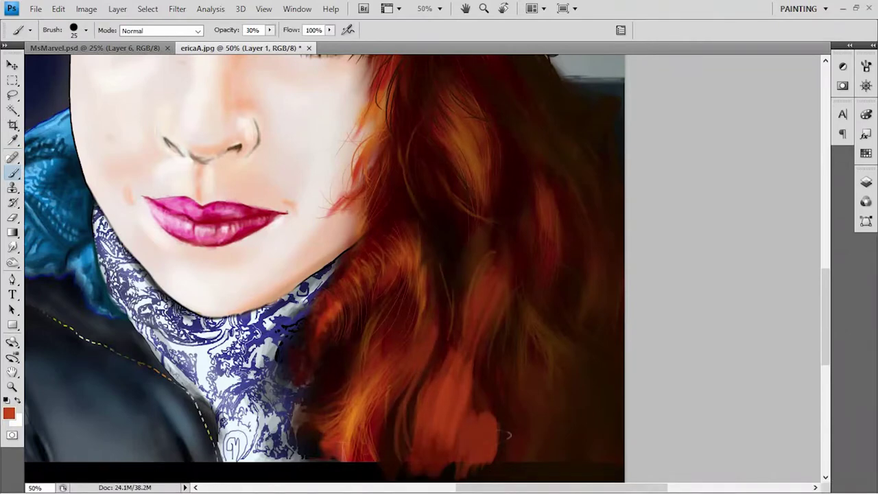
{"action": "left_click_drag", "start_coordinate": [471, 284], "coordinate": [442, 386]}
{"action": "left_click_drag", "start_coordinate": [415, 430], "coordinate": [405, 453]}
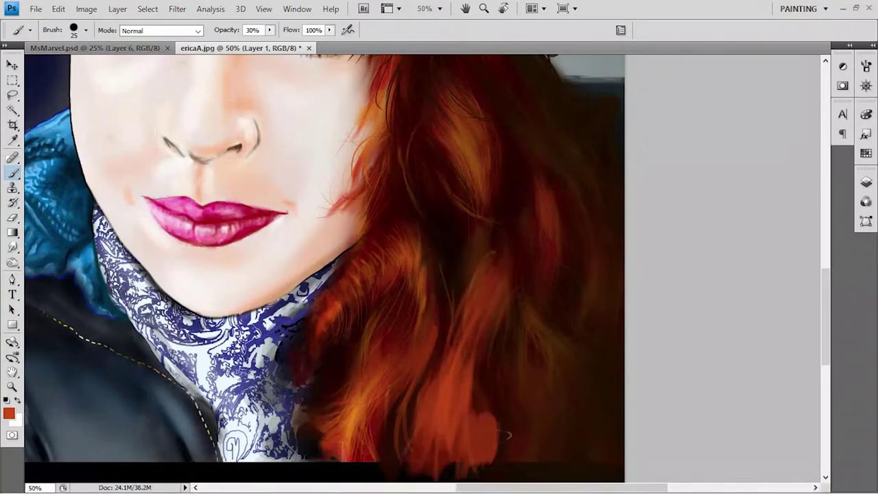
{"action": "left_click_drag", "start_coordinate": [492, 243], "coordinate": [491, 276]}
{"action": "left_click_drag", "start_coordinate": [494, 316], "coordinate": [489, 350]}
{"action": "left_click_drag", "start_coordinate": [440, 177], "coordinate": [515, 230]}
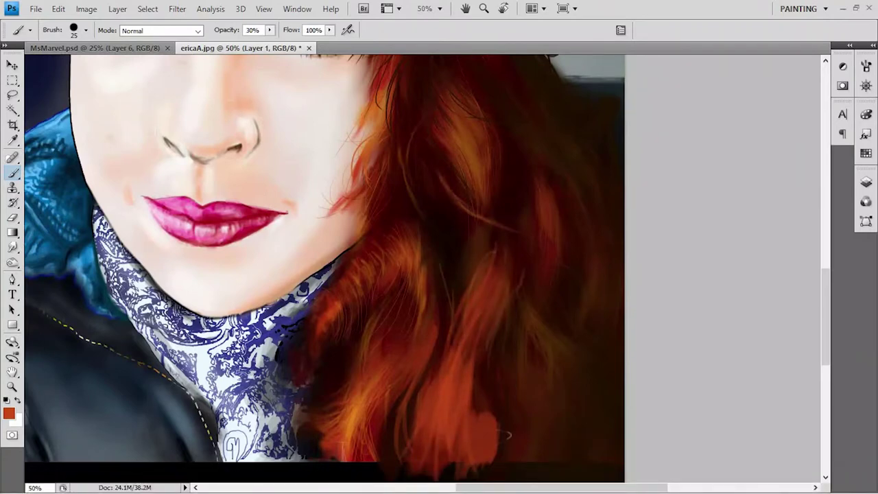
- Sample dark brown, paint over the light orange patch in the lower hair, then zoom out
{"action": "left_click", "coordinate": [508, 434], "text": "alt"}
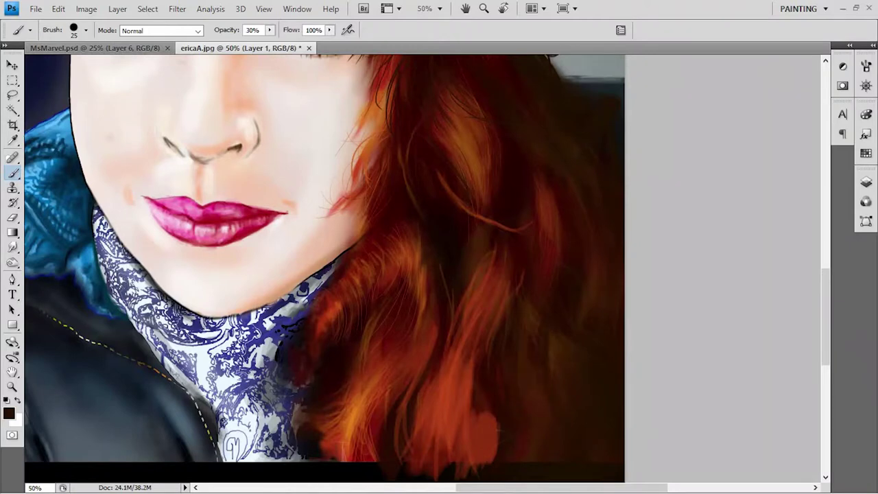
{"action": "left_click_drag", "start_coordinate": [496, 416], "coordinate": [485, 461]}
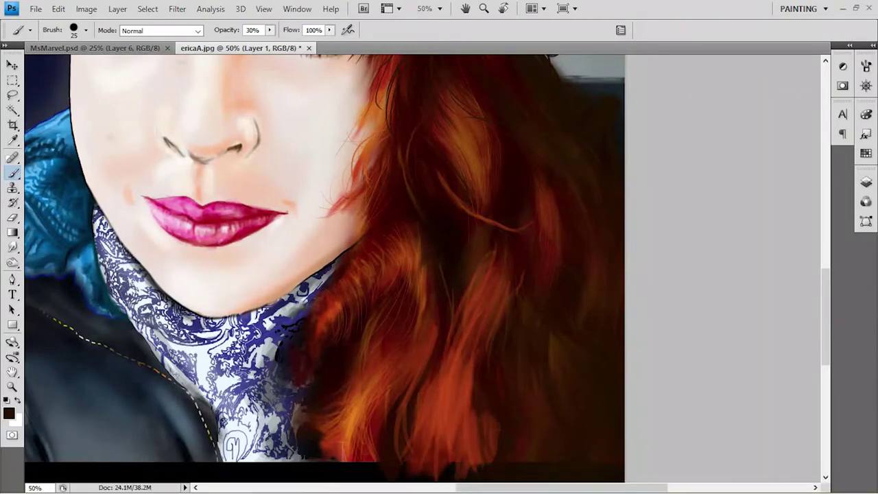
{"action": "key", "text": "bracketright"}
{"action": "key", "text": "bracketright"}
{"action": "key", "text": "bracketright"}
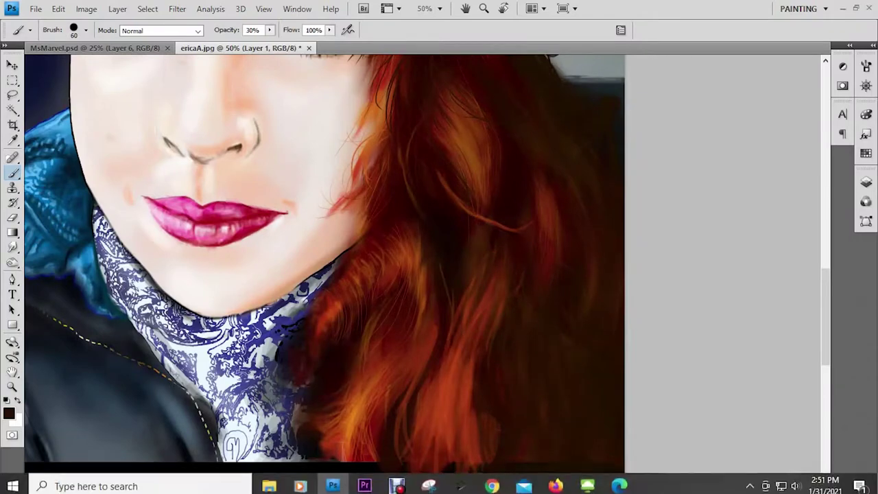
{"action": "key", "text": "ctrl+minus"}
{"action": "key", "text": "ctrl+minus"}
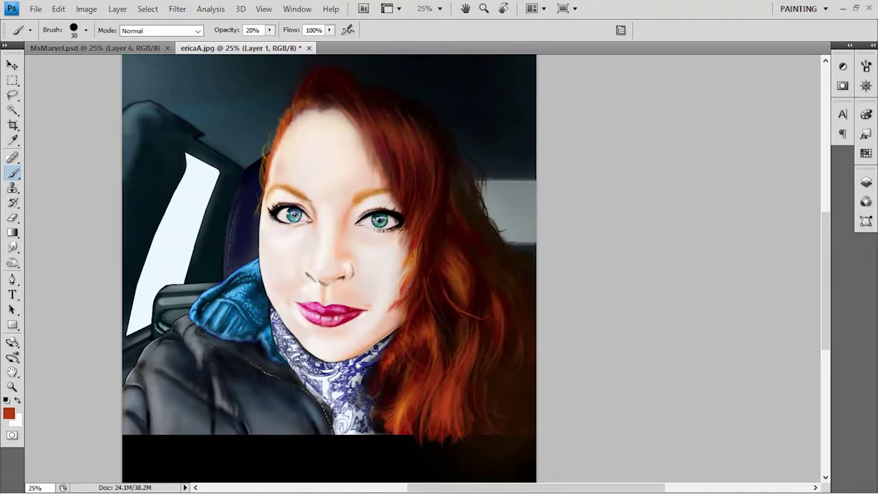
- Zoom to 100% on the eye and eyebrow and pick a darker red with a small brush
{"action": "scroll", "coordinate": [329, 267], "scroll_direction": "up", "scroll_amount": 3}
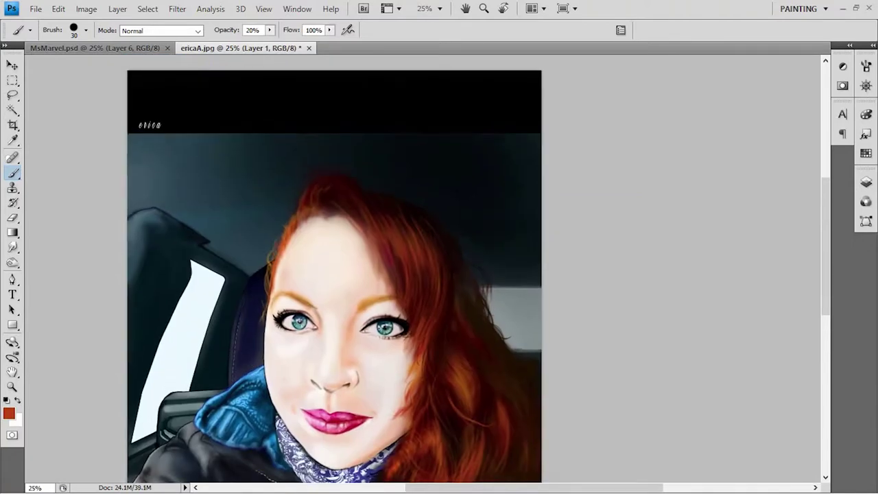
{"action": "key", "text": "alt"}
{"action": "key", "text": "bracketleft"}
{"action": "key", "text": "bracketleft"}
{"action": "key", "text": "bracketleft"}
{"action": "key", "text": "ctrl+1"}
{"action": "left_click_drag", "start_coordinate": [422, 268], "coordinate": [457, 220]}
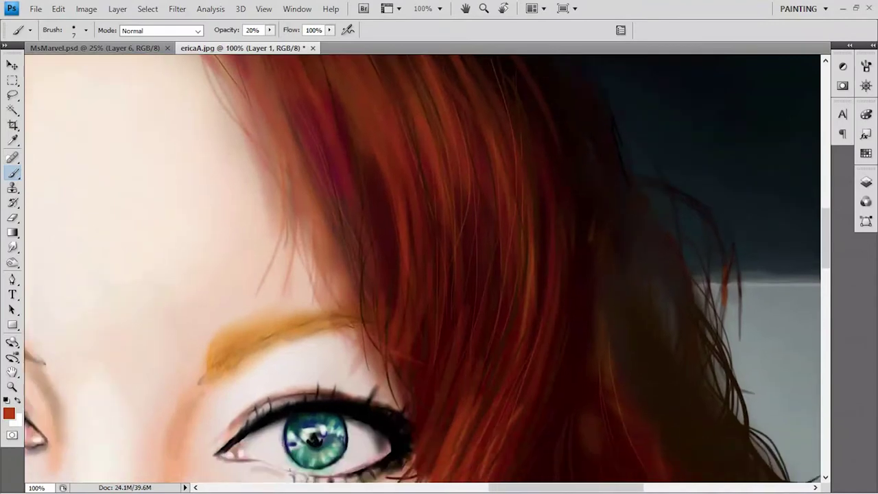
{"action": "left_click", "coordinate": [9, 413]}
{"action": "key", "text": "Return"}
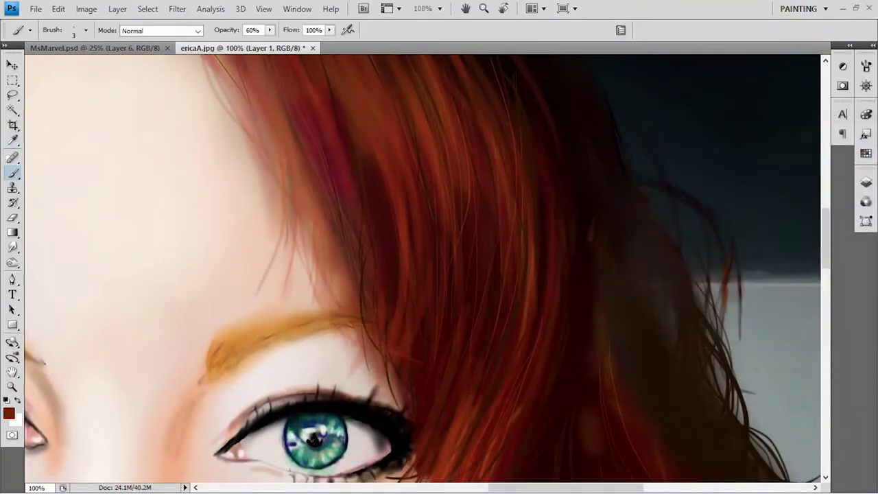
- Brush thin darker hairs along the eyebrows' upper edges, finishing at 100% opacity
{"action": "mouse_move", "coordinate": [253, 348]}
{"action": "left_mouse_down"}
{"action": "mouse_move", "coordinate": [273, 331]}
{"action": "mouse_move", "coordinate": [307, 325]}
{"action": "left_mouse_up"}
{"action": "left_click_drag", "start_coordinate": [228, 339], "coordinate": [267, 325]}
{"action": "mouse_move", "coordinate": [202, 363]}
{"action": "left_mouse_down"}
{"action": "mouse_move", "coordinate": [251, 332]}
{"action": "mouse_move", "coordinate": [292, 322]}
{"action": "left_mouse_up"}
{"action": "left_click_drag", "start_coordinate": [237, 343], "coordinate": [281, 325]}
{"action": "mouse_move", "coordinate": [214, 365]}
{"action": "left_mouse_down"}
{"action": "mouse_move", "coordinate": [237, 342]}
{"action": "mouse_move", "coordinate": [343, 319]}
{"action": "mouse_move", "coordinate": [329, 324]}
{"action": "left_mouse_up"}
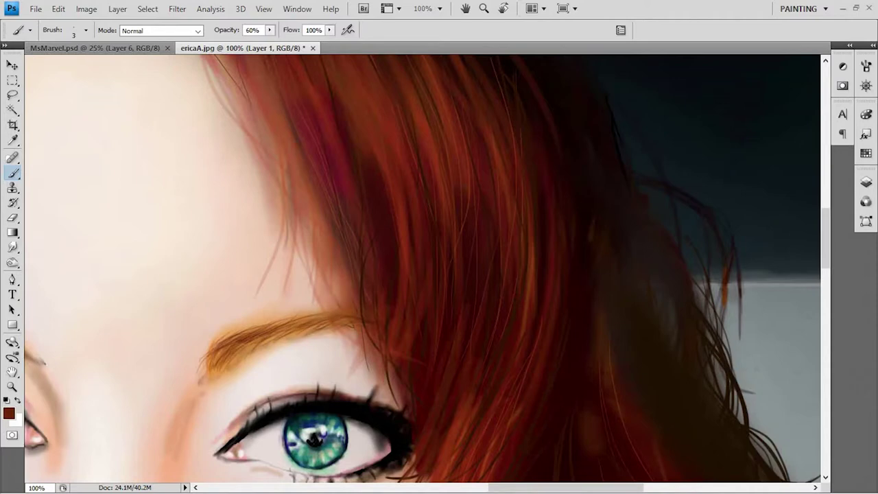
{"action": "left_click_drag", "start_coordinate": [549, 274], "coordinate": [240, 384]}
{"action": "key", "text": "0"}
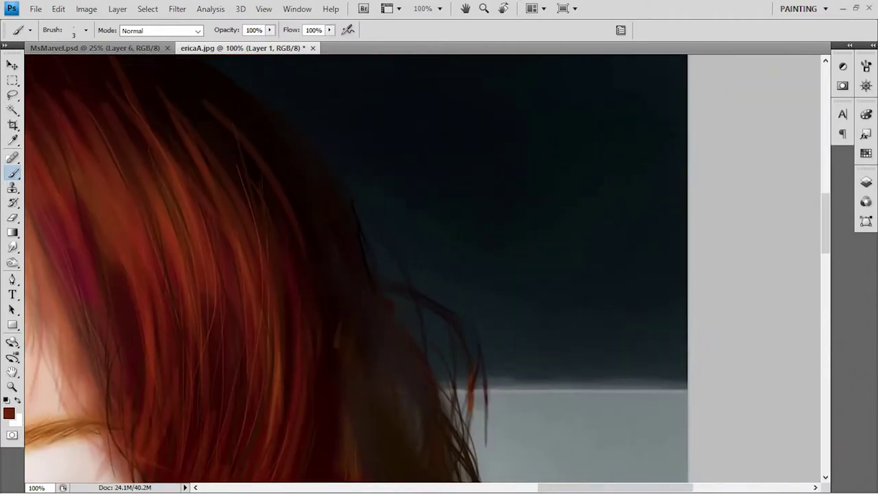
{"action": "left_click_drag", "start_coordinate": [343, 274], "coordinate": [335, 294]}
{"action": "mouse_move", "coordinate": [275, 343]}
{"action": "left_mouse_down"}
{"action": "mouse_move", "coordinate": [411, 206]}
{"action": "mouse_move", "coordinate": [309, 205]}
{"action": "left_mouse_up"}
{"action": "mouse_move", "coordinate": [204, 357]}
{"action": "left_mouse_down"}
{"action": "mouse_move", "coordinate": [239, 320]}
{"action": "mouse_move", "coordinate": [263, 320]}
{"action": "mouse_move", "coordinate": [276, 335]}
{"action": "mouse_move", "coordinate": [313, 339]}
{"action": "mouse_move", "coordinate": [357, 378]}
{"action": "left_mouse_up"}
- Paint black lashes along both upper eyelids, including the outer corners, with a 5 px brush
{"action": "scroll", "coordinate": [302, 78], "scroll_direction": "down", "scroll_amount": 3}
{"action": "key", "text": "bracketright"}
{"action": "key", "text": "bracketright"}
{"action": "key", "text": "d"}
{"action": "mouse_move", "coordinate": [223, 392]}
{"action": "left_mouse_down"}
{"action": "mouse_move", "coordinate": [205, 376]}
{"action": "mouse_move", "coordinate": [227, 348]}
{"action": "mouse_move", "coordinate": [249, 342]}
{"action": "left_mouse_up"}
{"action": "mouse_move", "coordinate": [269, 357]}
{"action": "left_mouse_down"}
{"action": "mouse_move", "coordinate": [262, 340]}
{"action": "mouse_move", "coordinate": [311, 348]}
{"action": "left_mouse_up"}
{"action": "left_click_drag", "start_coordinate": [327, 363], "coordinate": [332, 356]}
{"action": "mouse_move", "coordinate": [588, 404]}
{"action": "left_mouse_down"}
{"action": "mouse_move", "coordinate": [583, 388]}
{"action": "mouse_move", "coordinate": [609, 366]}
{"action": "mouse_move", "coordinate": [626, 367]}
{"action": "left_mouse_up"}
{"action": "mouse_move", "coordinate": [652, 378]}
{"action": "left_mouse_down"}
{"action": "mouse_move", "coordinate": [646, 355]}
{"action": "mouse_move", "coordinate": [663, 364]}
{"action": "left_mouse_up"}
{"action": "mouse_move", "coordinate": [682, 374]}
{"action": "left_mouse_down"}
{"action": "mouse_move", "coordinate": [676, 356]}
{"action": "mouse_move", "coordinate": [688, 357]}
{"action": "left_mouse_up"}
{"action": "mouse_move", "coordinate": [705, 377]}
{"action": "left_mouse_down"}
{"action": "mouse_move", "coordinate": [714, 363]}
{"action": "mouse_move", "coordinate": [741, 381]}
{"action": "left_mouse_up"}
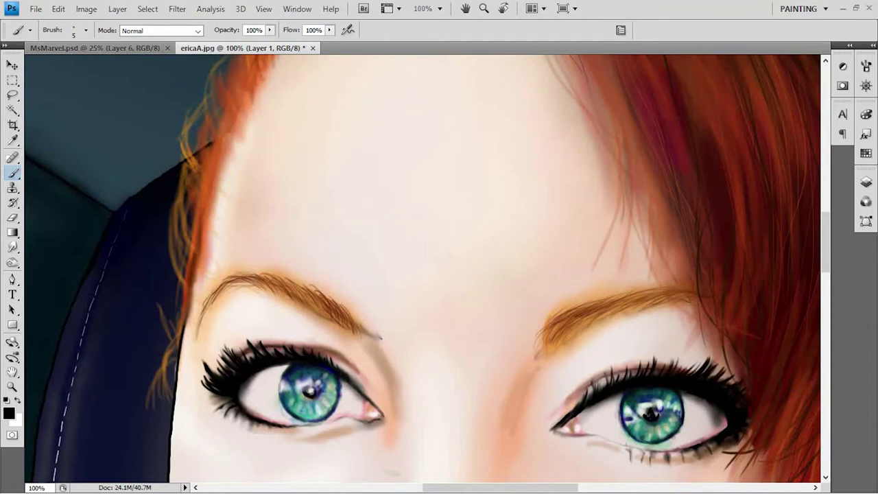
- Sample the dark red hair colour and paint a thin hair strand at 80% opacity
{"action": "scroll", "coordinate": [423, 268], "scroll_direction": "up", "scroll_amount": 3}
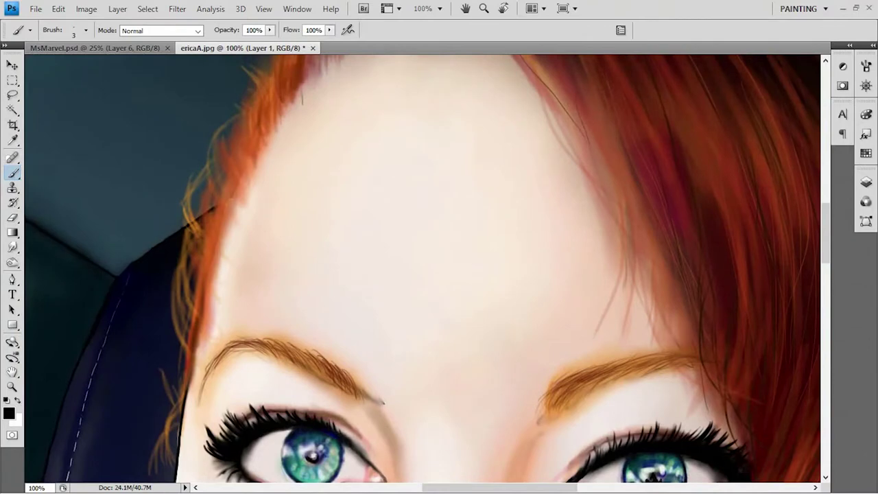
{"action": "key", "text": "i"}
{"action": "key", "text": "b"}
{"action": "key", "text": "8"}
{"action": "scroll", "coordinate": [422, 268], "scroll_direction": "up", "scroll_amount": 3}
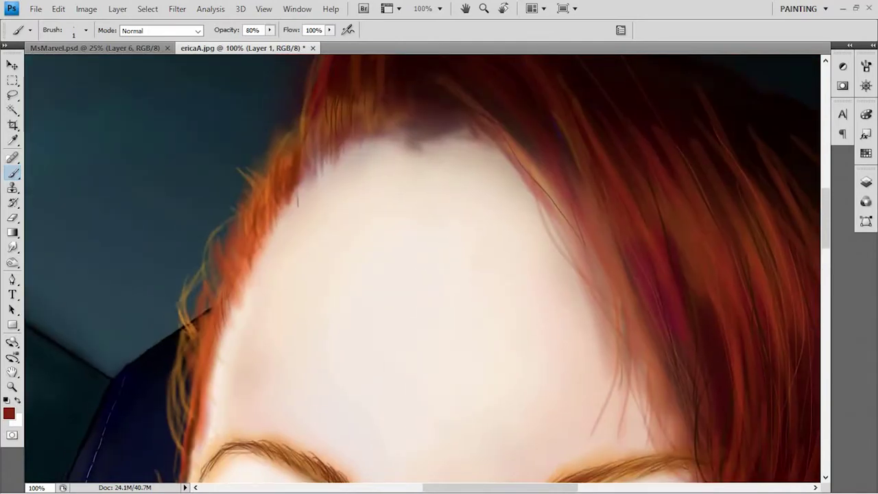
{"action": "left_click_drag", "start_coordinate": [297, 201], "coordinate": [365, 60]}
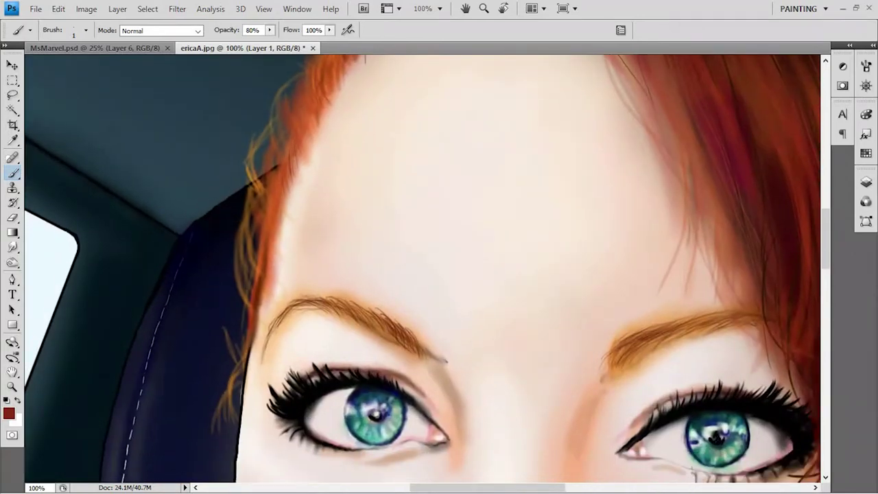
{"action": "left_click_drag", "start_coordinate": [365, 60], "coordinate": [215, 113]}
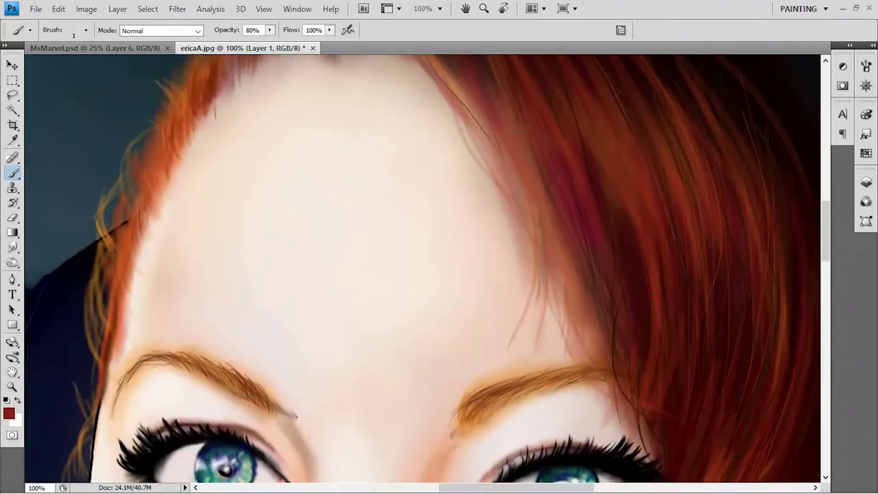
{"action": "left_click_drag", "start_coordinate": [529, 263], "coordinate": [519, 324]}
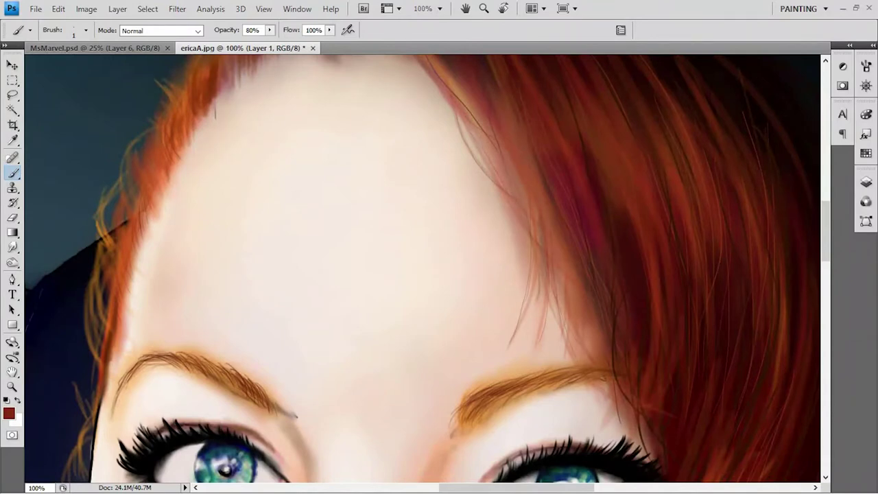
- Set up a soft 10%-opacity brush; try a reddish-brown lash tint, then undo it
{"action": "left_click_drag", "start_coordinate": [439, 275], "coordinate": [408, 209]}
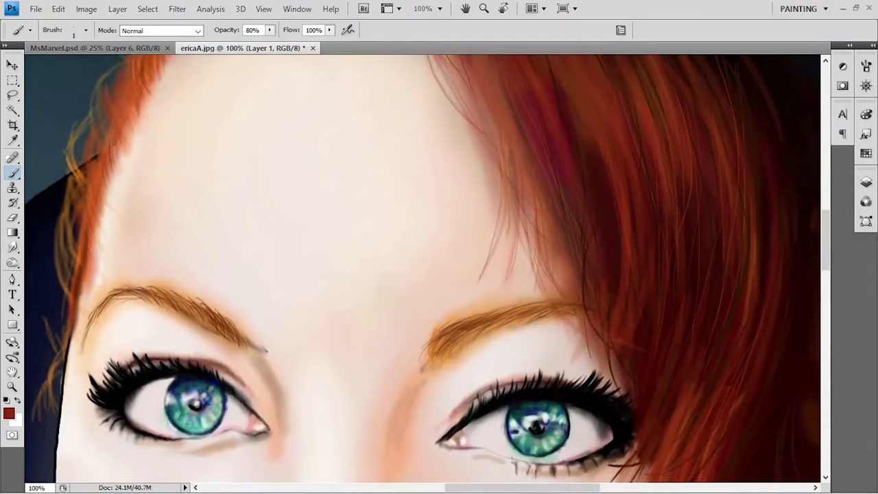
{"action": "left_click_drag", "start_coordinate": [439, 343], "coordinate": [336, 100]}
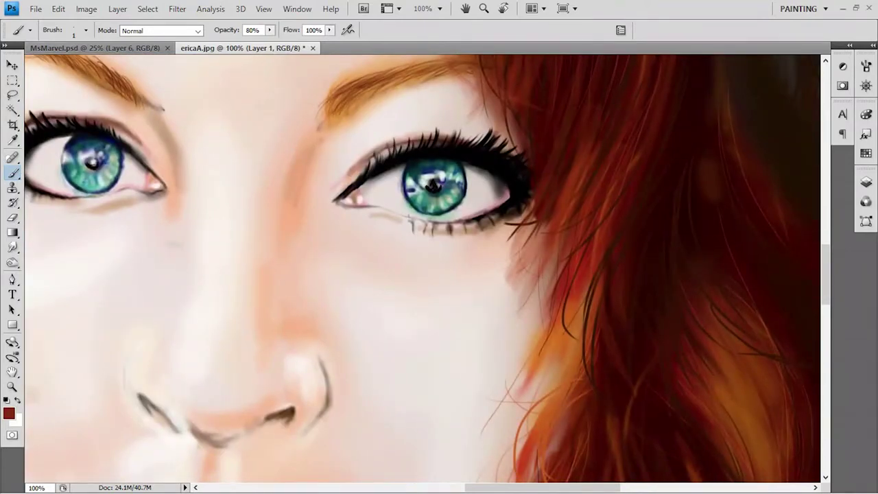
{"action": "left_click_drag", "start_coordinate": [412, 343], "coordinate": [425, 192]}
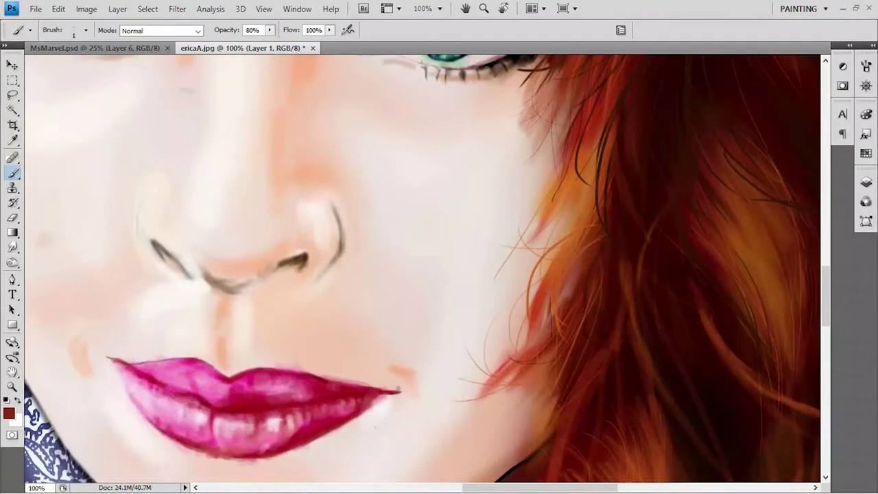
{"action": "mouse_move", "coordinate": [337, 206]}
{"action": "left_mouse_down"}
{"action": "mouse_move", "coordinate": [501, 240]}
{"action": "mouse_move", "coordinate": [515, 389]}
{"action": "left_mouse_up"}
{"action": "right_click", "coordinate": [374, 213]}
{"action": "key", "text": "Escape"}
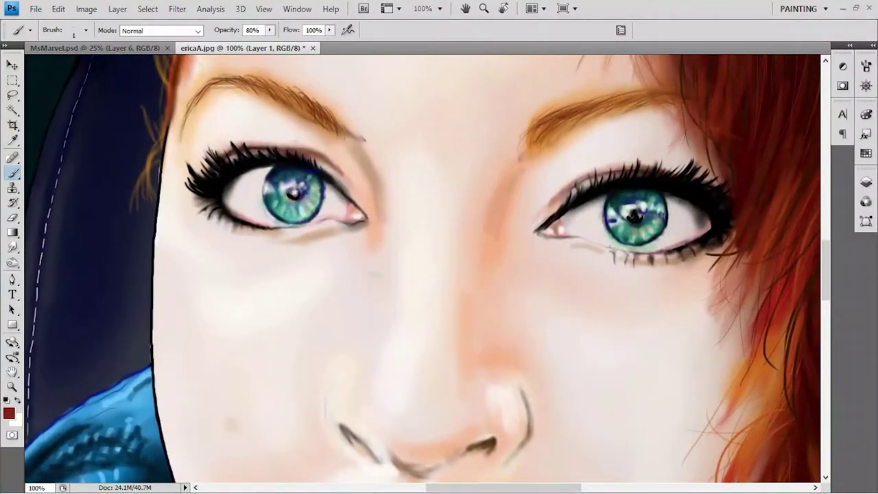
{"action": "key", "text": "F5"}
{"action": "key", "text": "F5"}
{"action": "key", "text": "bracketright"}
{"action": "key", "text": "bracketright"}
{"action": "key", "text": "bracketright"}
{"action": "key", "text": "1"}
{"action": "key", "text": "bracketleft"}
{"action": "mouse_move", "coordinate": [178, 185]}
{"action": "left_mouse_down"}
{"action": "mouse_move", "coordinate": [274, 141]}
{"action": "mouse_move", "coordinate": [206, 155]}
{"action": "left_mouse_up"}
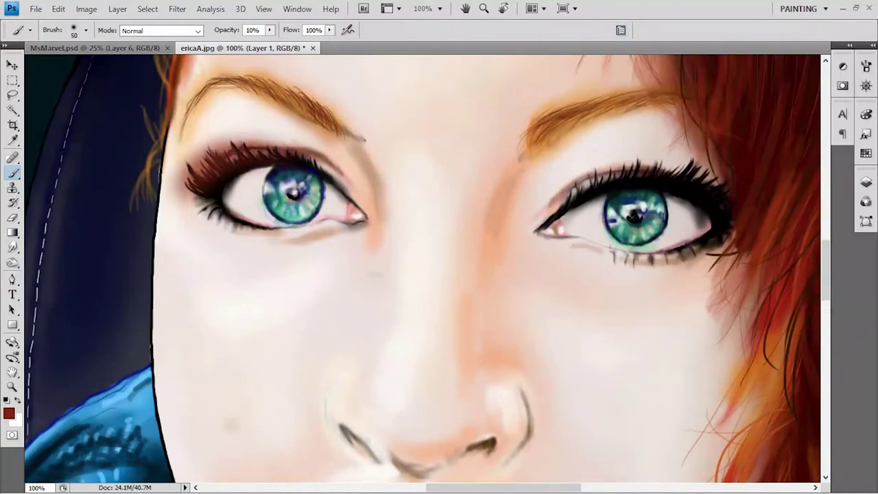
{"action": "key", "text": "ctrl+alt+z"}
{"action": "key", "text": "ctrl+alt+z"}
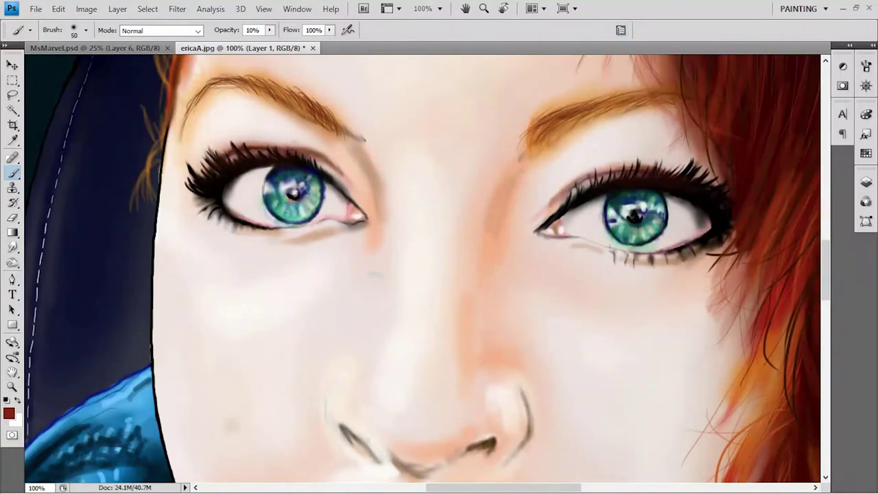
- Softly shade under the right eye, around the nose tip, nostrils, nose side and philtrum
{"action": "left_click_drag", "start_coordinate": [710, 258], "coordinate": [645, 271]}
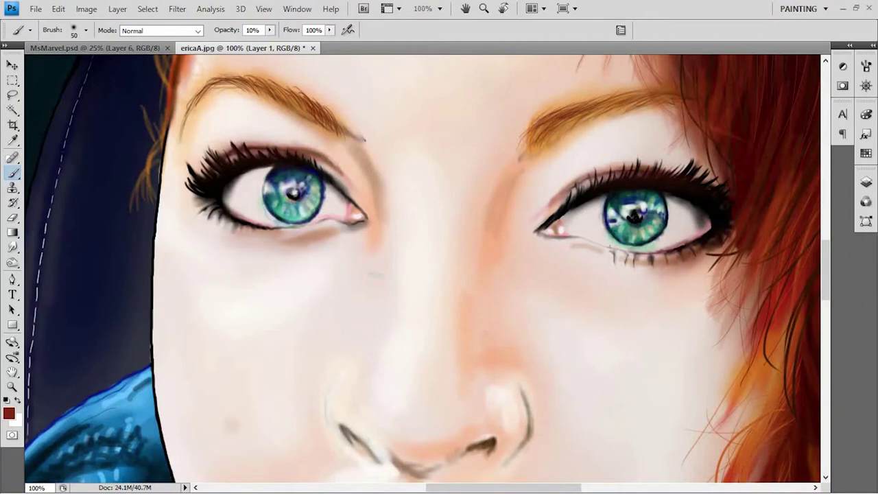
{"action": "scroll", "coordinate": [422, 268], "scroll_direction": "down", "scroll_amount": 3}
{"action": "mouse_move", "coordinate": [474, 336]}
{"action": "left_mouse_down"}
{"action": "mouse_move", "coordinate": [515, 247]}
{"action": "mouse_move", "coordinate": [446, 315]}
{"action": "left_mouse_up"}
{"action": "left_click_drag", "start_coordinate": [508, 240], "coordinate": [553, 292]}
{"action": "mouse_move", "coordinate": [542, 260]}
{"action": "left_mouse_down"}
{"action": "mouse_move", "coordinate": [534, 319]}
{"action": "mouse_move", "coordinate": [518, 343]}
{"action": "left_mouse_up"}
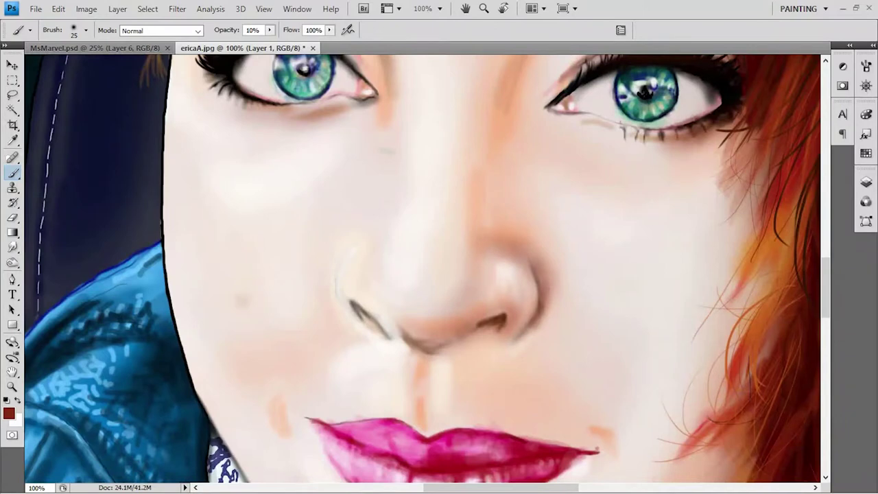
{"action": "key", "text": "bracketleft"}
{"action": "key", "text": "bracketleft"}
{"action": "left_click_drag", "start_coordinate": [384, 302], "coordinate": [354, 336]}
{"action": "key", "text": "bracketleft"}
{"action": "mouse_move", "coordinate": [336, 251]}
{"action": "left_mouse_down"}
{"action": "mouse_move", "coordinate": [346, 305]}
{"action": "mouse_move", "coordinate": [370, 337]}
{"action": "left_mouse_up"}
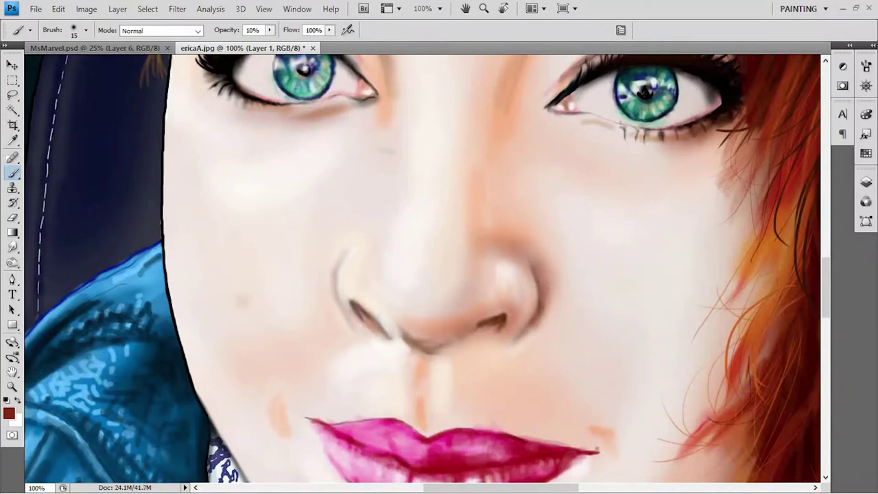
{"action": "mouse_move", "coordinate": [420, 367]}
{"action": "left_mouse_down"}
{"action": "mouse_move", "coordinate": [436, 436]}
{"action": "mouse_move", "coordinate": [405, 343]}
{"action": "mouse_move", "coordinate": [480, 332]}
{"action": "left_mouse_up"}
- With a larger brush, softly shade the left cheek edge beside the eye
{"action": "key", "text": "bracketright"}
{"action": "key", "text": "bracketright"}
{"action": "key", "text": "bracketright"}
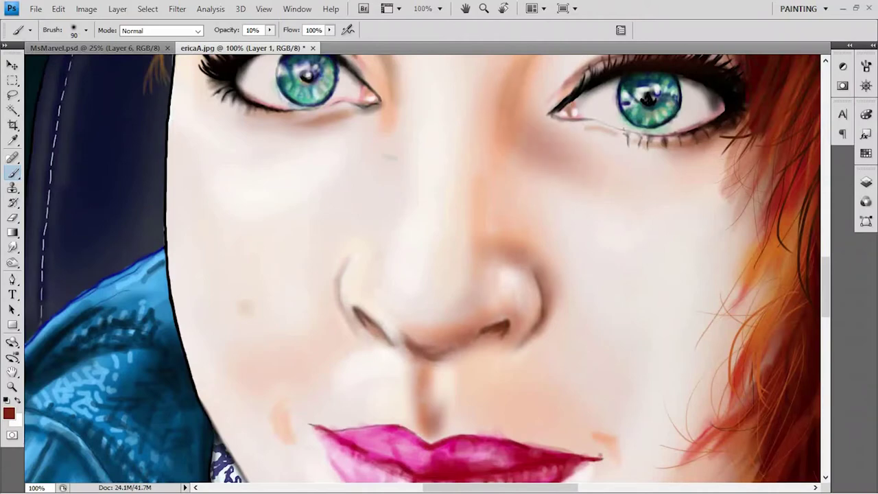
{"action": "left_click_drag", "start_coordinate": [542, 151], "coordinate": [432, 336]}
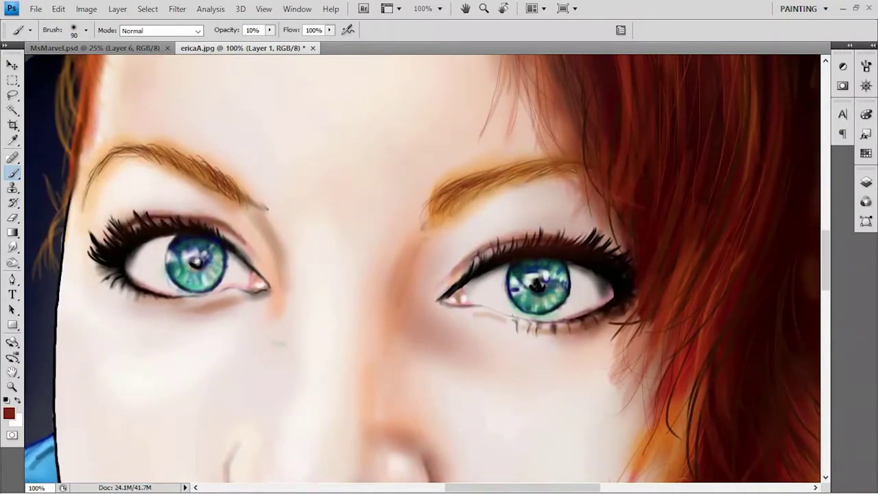
{"action": "left_click_drag", "start_coordinate": [85, 236], "coordinate": [82, 336]}
- Paint red hair strands near the part and along the forehead hairline
{"action": "key", "text": "ctrl+minus"}
{"action": "key", "text": "ctrl+minus"}
{"action": "key", "text": "ctrl+minus"}
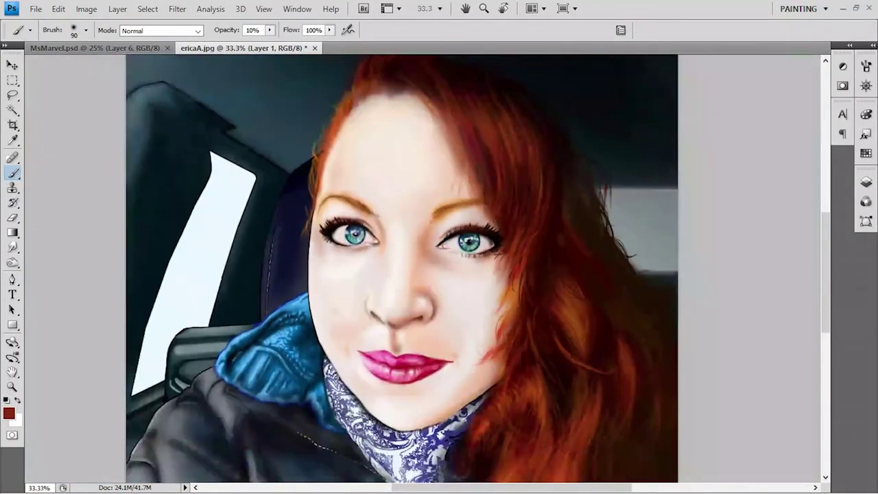
{"action": "left_click_drag", "start_coordinate": [439, 125], "coordinate": [479, 209]}
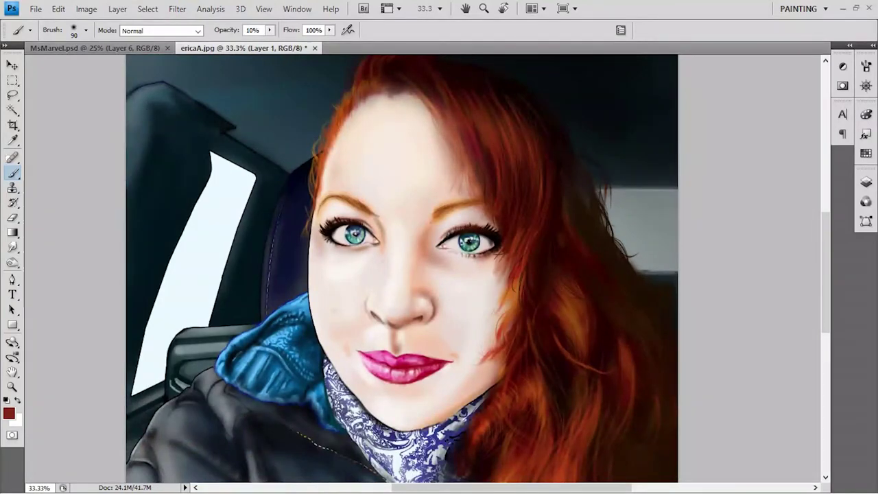
{"action": "left_click_drag", "start_coordinate": [381, 95], "coordinate": [335, 141]}
- Paint soft shadows under the lower lip and along the right cheek and jaw
{"action": "left_click_drag", "start_coordinate": [378, 388], "coordinate": [419, 390]}
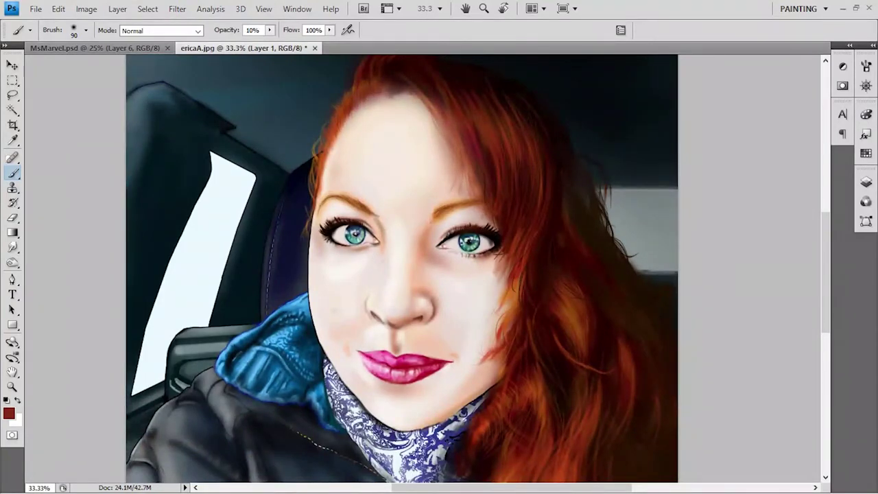
{"action": "key", "text": "bracketleft"}
{"action": "key", "text": "bracketleft"}
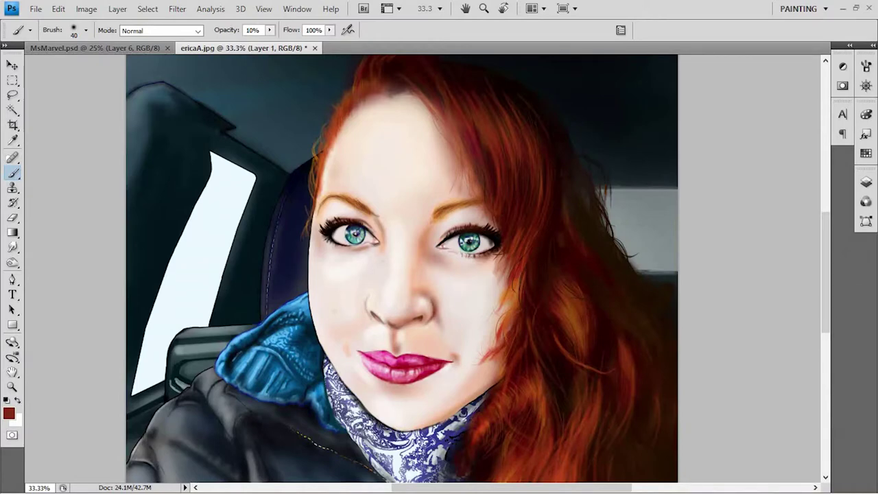
{"action": "key", "text": "bracketright"}
{"action": "key", "text": "bracketright"}
{"action": "key", "text": "bracketright"}
{"action": "key", "text": "bracketright"}
{"action": "key", "text": "bracketright"}
{"action": "key", "text": "bracketright"}
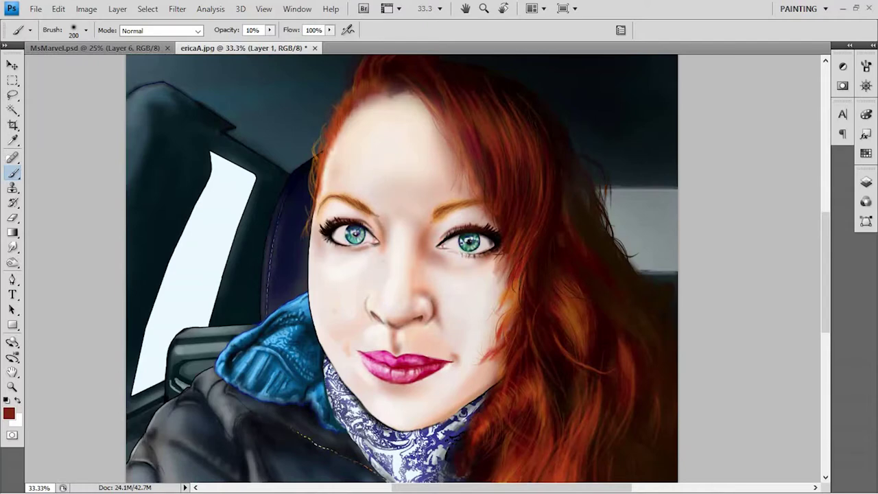
{"action": "left_click_drag", "start_coordinate": [425, 341], "coordinate": [453, 336]}
{"action": "mouse_move", "coordinate": [494, 288]}
{"action": "left_mouse_down"}
{"action": "mouse_move", "coordinate": [484, 364]}
{"action": "mouse_move", "coordinate": [467, 405]}
{"action": "mouse_move", "coordinate": [481, 378]}
{"action": "left_mouse_up"}
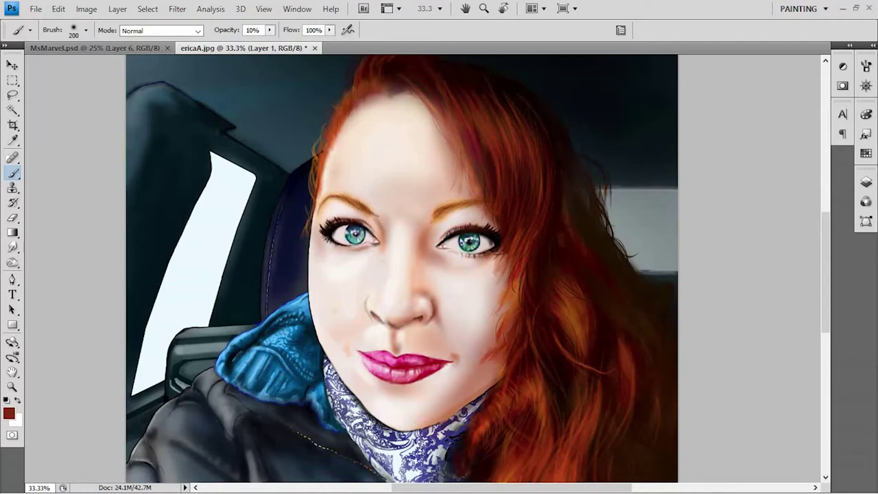
- Switch to black and shade dark eyeshadow around the left eye and its lash line
{"action": "key", "text": "d"}
{"action": "key", "text": "ctrl+equal"}
{"action": "key", "text": "ctrl+equal"}
{"action": "key", "text": "bracketleft"}
{"action": "key", "text": "bracketleft"}
{"action": "key", "text": "bracketleft"}
{"action": "mouse_move", "coordinate": [313, 177]}
{"action": "left_mouse_down"}
{"action": "mouse_move", "coordinate": [226, 199]}
{"action": "mouse_move", "coordinate": [223, 230]}
{"action": "mouse_move", "coordinate": [285, 244]}
{"action": "left_mouse_up"}
{"action": "key", "text": "bracketleft"}
{"action": "key", "text": "bracketleft"}
{"action": "key", "text": "bracketleft"}
{"action": "left_click_drag", "start_coordinate": [230, 213], "coordinate": [262, 232]}
{"action": "mouse_move", "coordinate": [321, 184]}
{"action": "left_mouse_down"}
{"action": "mouse_move", "coordinate": [277, 187]}
{"action": "mouse_move", "coordinate": [334, 207]}
{"action": "left_mouse_up"}
{"action": "key", "text": "bracketleft"}
{"action": "key", "text": "bracketleft"}
{"action": "key", "text": "bracketleft"}
- Shade above, below and at the corners of the right eye, and touch up the left lid
{"action": "key", "text": "bracketright"}
{"action": "key", "text": "bracketright"}
{"action": "key", "text": "bracketright"}
{"action": "left_click_drag", "start_coordinate": [580, 199], "coordinate": [504, 186]}
{"action": "mouse_move", "coordinate": [583, 243]}
{"action": "left_mouse_down"}
{"action": "mouse_move", "coordinate": [552, 255]}
{"action": "mouse_move", "coordinate": [499, 246]}
{"action": "left_mouse_up"}
{"action": "key", "text": "bracketleft"}
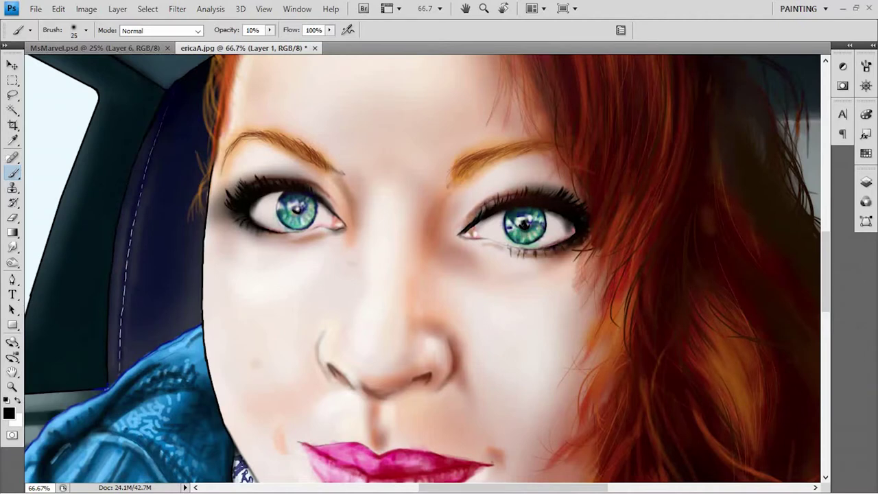
{"action": "left_click_drag", "start_coordinate": [474, 214], "coordinate": [511, 193]}
{"action": "mouse_move", "coordinate": [251, 211]}
{"action": "left_mouse_down"}
{"action": "mouse_move", "coordinate": [262, 224]}
{"action": "mouse_move", "coordinate": [283, 191]}
{"action": "mouse_move", "coordinate": [254, 205]}
{"action": "mouse_move", "coordinate": [255, 220]}
{"action": "left_mouse_up"}
{"action": "left_click_drag", "start_coordinate": [320, 203], "coordinate": [328, 213]}
{"action": "left_click_drag", "start_coordinate": [466, 233], "coordinate": [504, 213]}
{"action": "mouse_move", "coordinate": [558, 215]}
{"action": "left_mouse_down"}
{"action": "mouse_move", "coordinate": [574, 232]}
{"action": "mouse_move", "coordinate": [546, 210]}
{"action": "mouse_move", "coordinate": [575, 240]}
{"action": "left_mouse_up"}
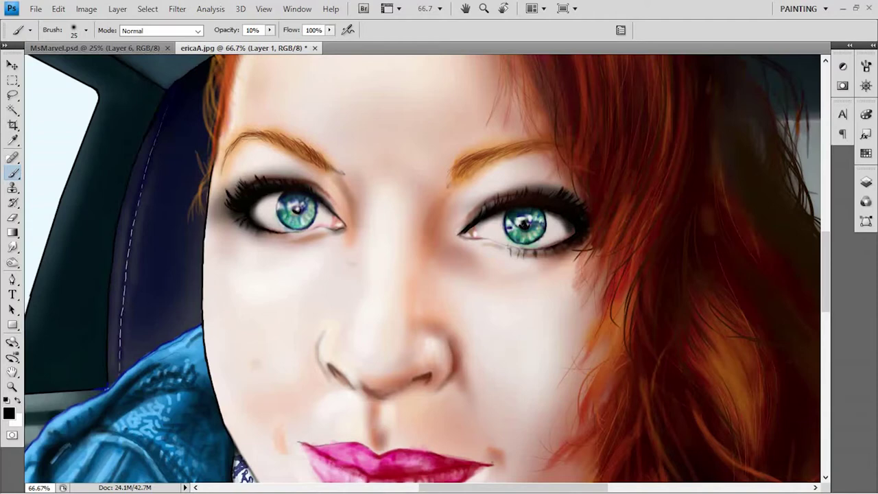
- Choose a pale cyan painting colour and a smaller 30%-opacity brush, zoomed in on the eyes
{"action": "left_click", "coordinate": [866, 153]}
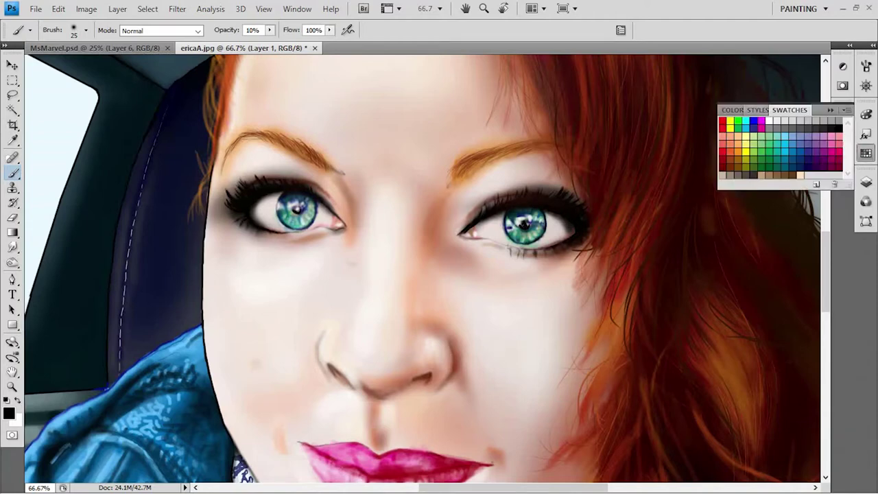
{"action": "left_click", "coordinate": [784, 135]}
{"action": "key", "text": "Return"}
{"action": "key", "text": "bracketleft"}
{"action": "right_click", "coordinate": [254, 265]}
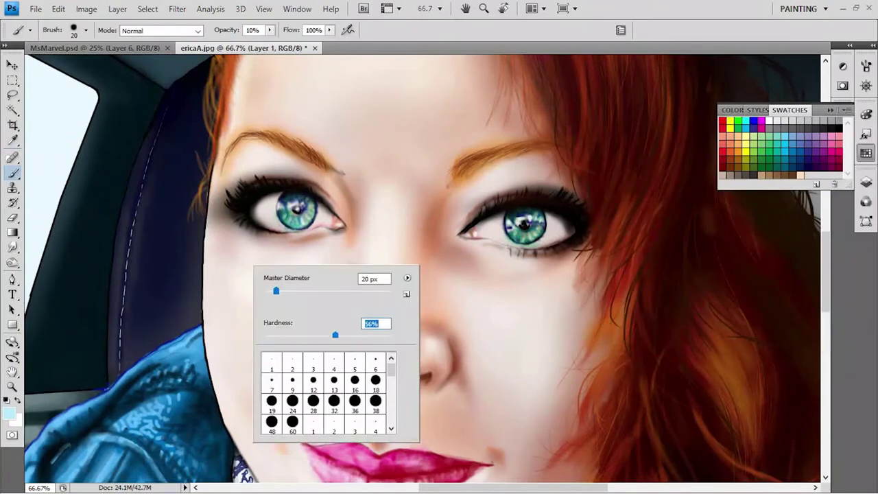
{"action": "key", "text": "Return"}
{"action": "key", "text": "3"}
{"action": "key", "text": "ctrl+plus"}
{"action": "key", "text": "ctrl+plus"}
{"action": "key", "text": "e"}
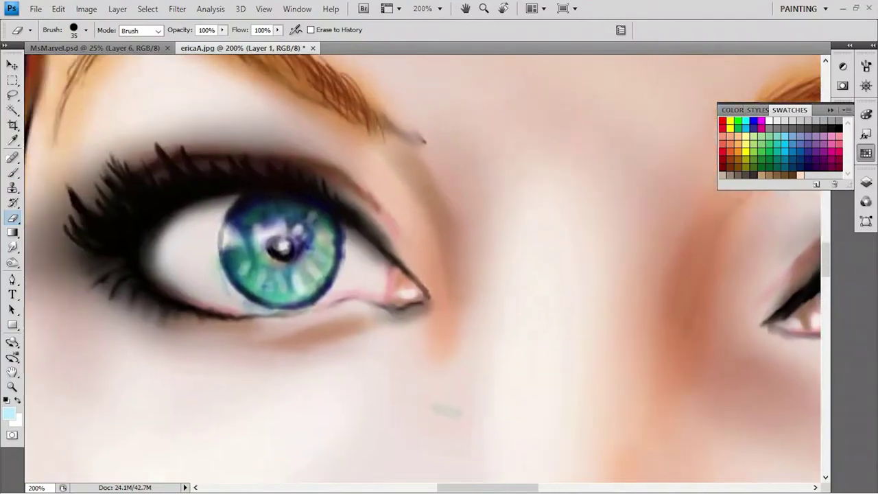
{"action": "key", "text": "b"}
- Brush pale blue onto the eye white, including the lower part and right of the iris
{"action": "mouse_move", "coordinate": [233, 237]}
{"action": "left_mouse_down"}
{"action": "mouse_move", "coordinate": [197, 295]}
{"action": "mouse_move", "coordinate": [230, 312]}
{"action": "mouse_move", "coordinate": [257, 302]}
{"action": "mouse_move", "coordinate": [284, 326]}
{"action": "left_mouse_up"}
{"action": "left_click_drag", "start_coordinate": [229, 313], "coordinate": [260, 323]}
{"action": "key", "text": "bracketright"}
{"action": "key", "text": "bracketright"}
{"action": "key", "text": "bracketright"}
{"action": "key", "text": "bracketleft"}
{"action": "key", "text": "bracketleft"}
{"action": "key", "text": "bracketleft"}
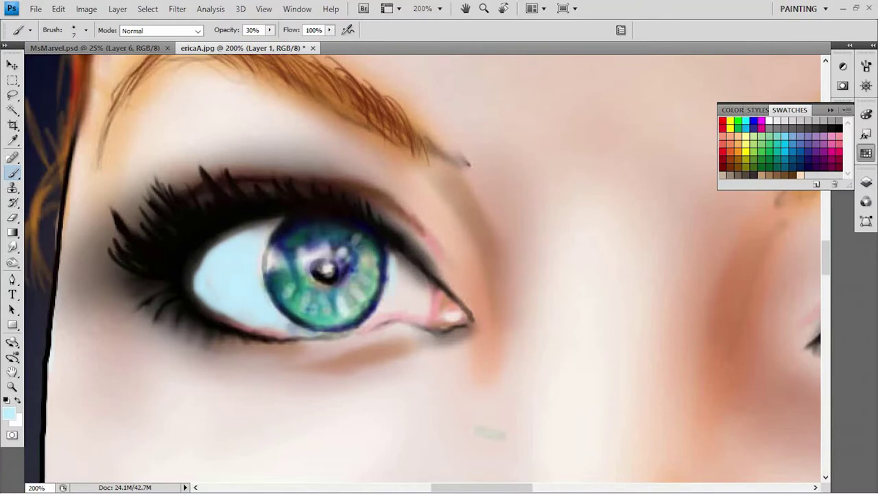
{"action": "left_click_drag", "start_coordinate": [399, 281], "coordinate": [418, 260]}
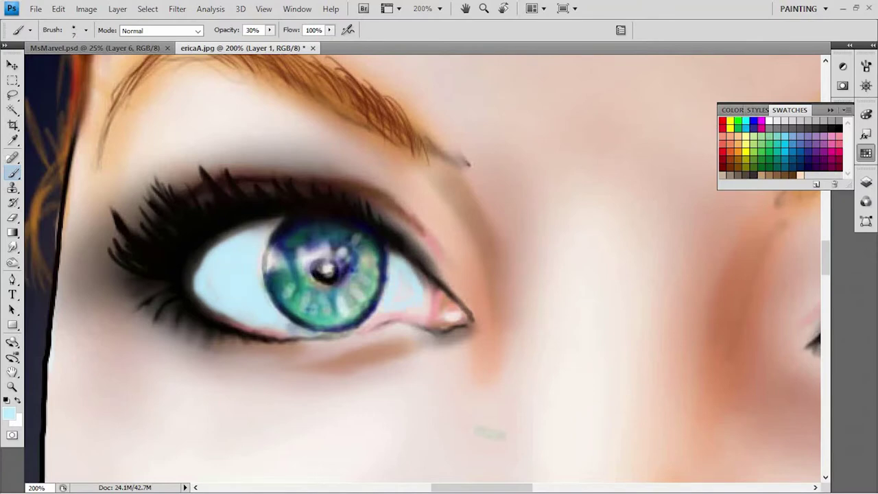
- Paint white highlights at 80% opacity on both sides of the iris
{"action": "key", "text": "d"}
{"action": "key", "text": "x"}
{"action": "key", "text": "8"}
{"action": "key", "text": "bracketright"}
{"action": "mouse_move", "coordinate": [247, 251]}
{"action": "left_mouse_down"}
{"action": "mouse_move", "coordinate": [241, 297]}
{"action": "mouse_move", "coordinate": [264, 307]}
{"action": "left_mouse_up"}
{"action": "left_click_drag", "start_coordinate": [395, 264], "coordinate": [394, 300]}
{"action": "left_click_drag", "start_coordinate": [216, 257], "coordinate": [223, 284]}
{"action": "key", "text": "x"}
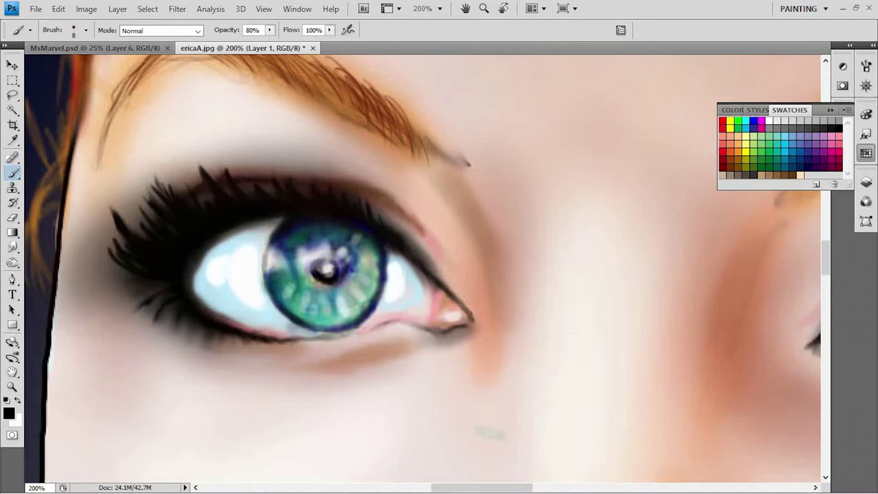
{"action": "right_click", "coordinate": [347, 260]}
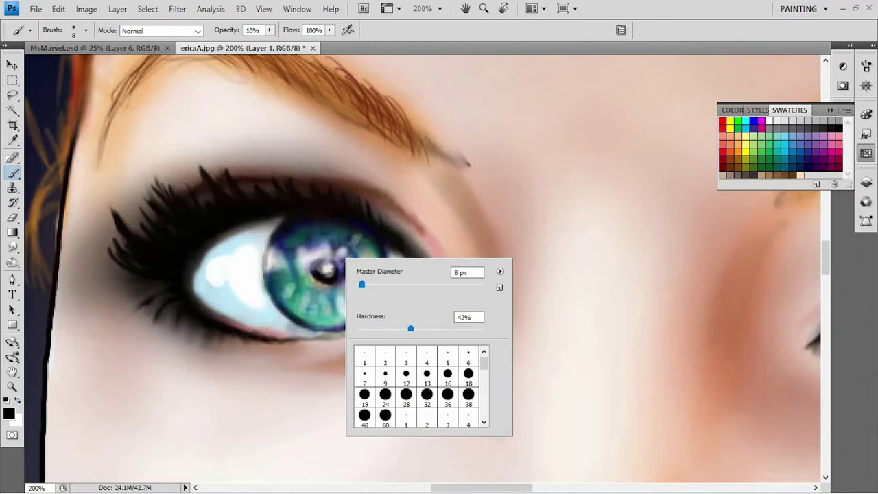
- Tint the right-hand eye white pale blue at 50% opacity around and below the iris
{"action": "left_click_drag", "start_coordinate": [481, 274], "coordinate": [231, 302]}
{"action": "key", "text": "r"}
{"action": "key", "text": "F7"}
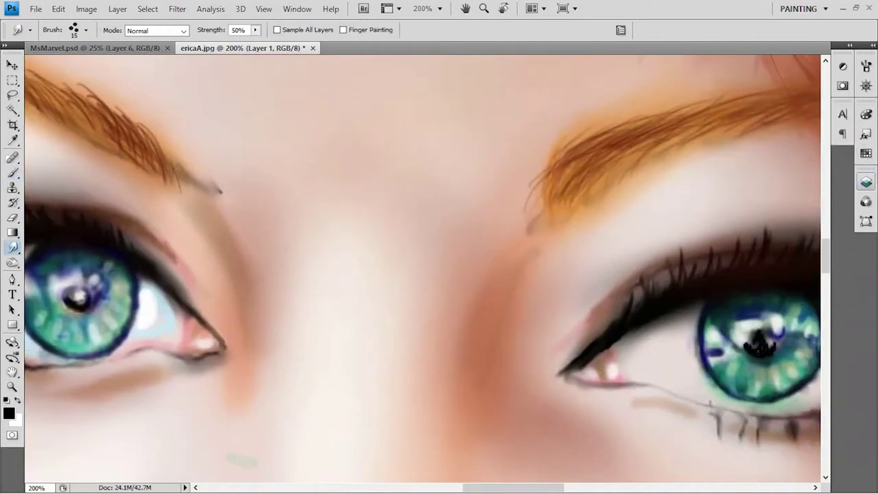
{"action": "key", "text": "F7"}
{"action": "key", "text": "b"}
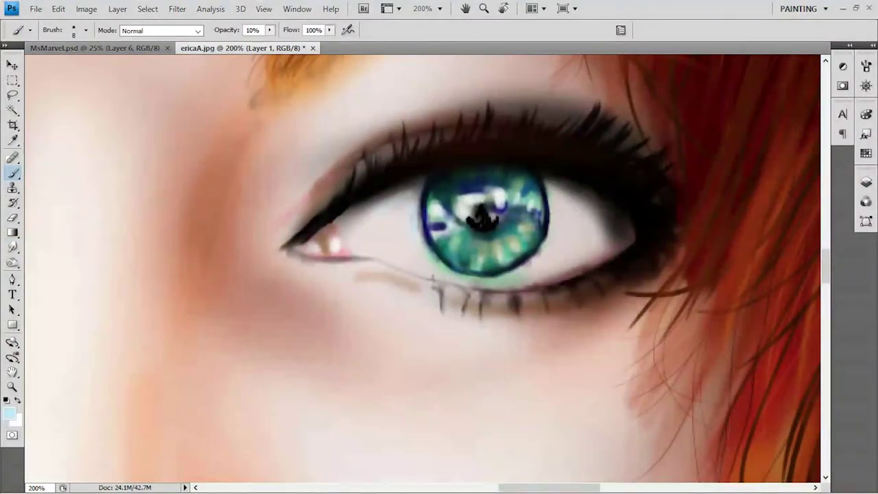
{"action": "key", "text": "5"}
{"action": "mouse_move", "coordinate": [354, 216]}
{"action": "left_mouse_down"}
{"action": "mouse_move", "coordinate": [405, 195]}
{"action": "mouse_move", "coordinate": [357, 227]}
{"action": "left_mouse_up"}
{"action": "left_click_drag", "start_coordinate": [408, 202], "coordinate": [419, 191]}
{"action": "left_click_drag", "start_coordinate": [431, 254], "coordinate": [443, 276]}
{"action": "mouse_move", "coordinate": [539, 249]}
{"action": "left_mouse_down"}
{"action": "mouse_move", "coordinate": [528, 278]}
{"action": "mouse_move", "coordinate": [590, 247]}
{"action": "mouse_move", "coordinate": [557, 195]}
{"action": "mouse_move", "coordinate": [604, 233]}
{"action": "mouse_move", "coordinate": [609, 252]}
{"action": "left_mouse_up"}
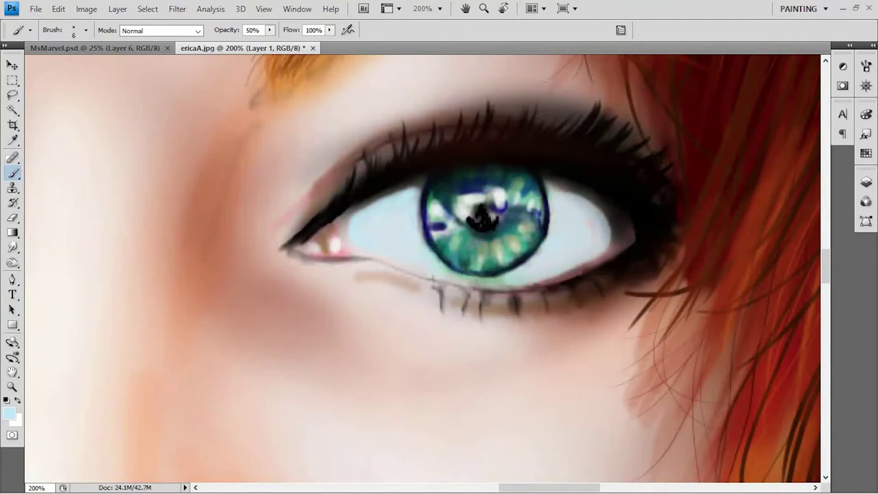
- Brush white onto the eye whites on both sides of the iris with a size 20 brush
{"action": "key", "text": "d"}
{"action": "key", "text": "x"}
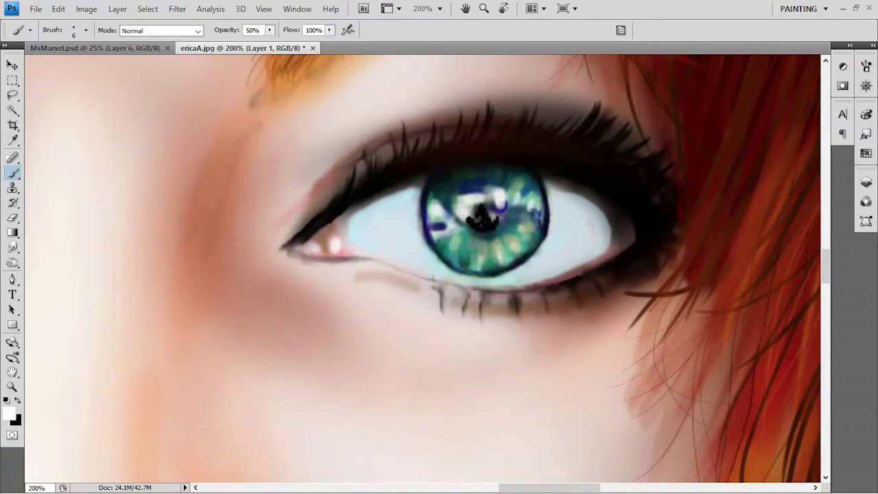
{"action": "key", "text": "bracketright"}
{"action": "key", "text": "bracketright"}
{"action": "key", "text": "bracketright"}
{"action": "left_click_drag", "start_coordinate": [411, 202], "coordinate": [394, 244]}
{"action": "left_click_drag", "start_coordinate": [374, 212], "coordinate": [418, 254]}
{"action": "left_click_drag", "start_coordinate": [583, 199], "coordinate": [549, 265]}
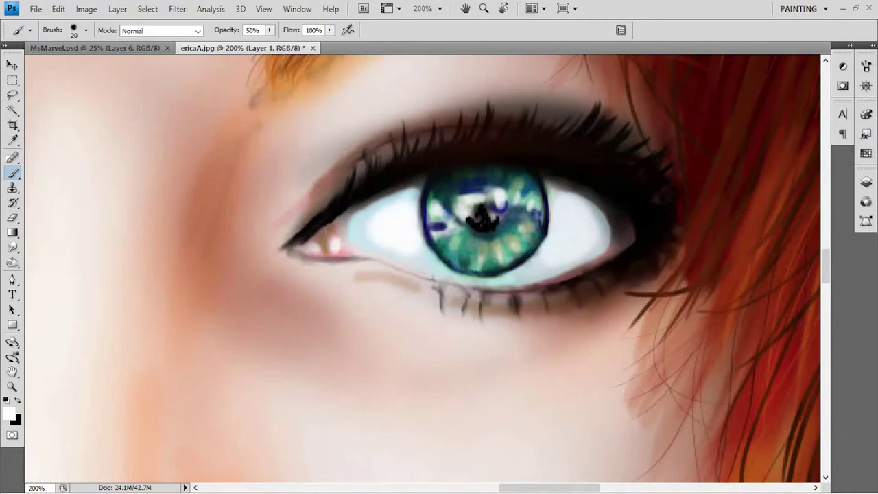
- With black, a size 9 brush at 20% opacity, darken the iris's right edge and the pupil
{"action": "key", "text": "x"}
{"action": "right_click", "coordinate": [390, 256]}
{"action": "key", "text": "F5"}
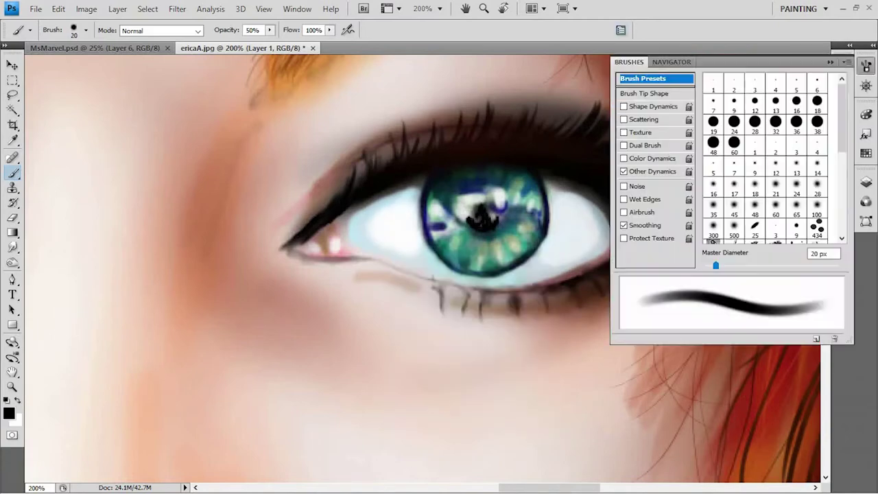
{"action": "key", "text": "F5"}
{"action": "right_click", "coordinate": [430, 205]}
{"action": "type", "text": "9"}
{"action": "key", "text": "Return"}
{"action": "key", "text": "2"}
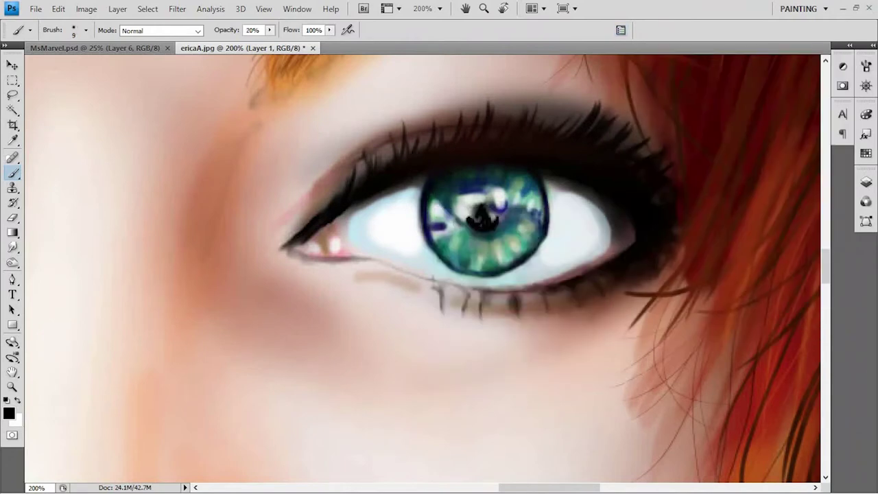
{"action": "mouse_move", "coordinate": [491, 271]}
{"action": "left_mouse_down"}
{"action": "mouse_move", "coordinate": [551, 222]}
{"action": "mouse_move", "coordinate": [541, 207]}
{"action": "mouse_move", "coordinate": [548, 244]}
{"action": "left_mouse_up"}
{"action": "mouse_move", "coordinate": [472, 202]}
{"action": "left_mouse_down"}
{"action": "mouse_move", "coordinate": [473, 221]}
{"action": "mouse_move", "coordinate": [500, 218]}
{"action": "mouse_move", "coordinate": [494, 233]}
{"action": "mouse_move", "coordinate": [463, 247]}
{"action": "mouse_move", "coordinate": [504, 234]}
{"action": "mouse_move", "coordinate": [497, 209]}
{"action": "left_mouse_up"}
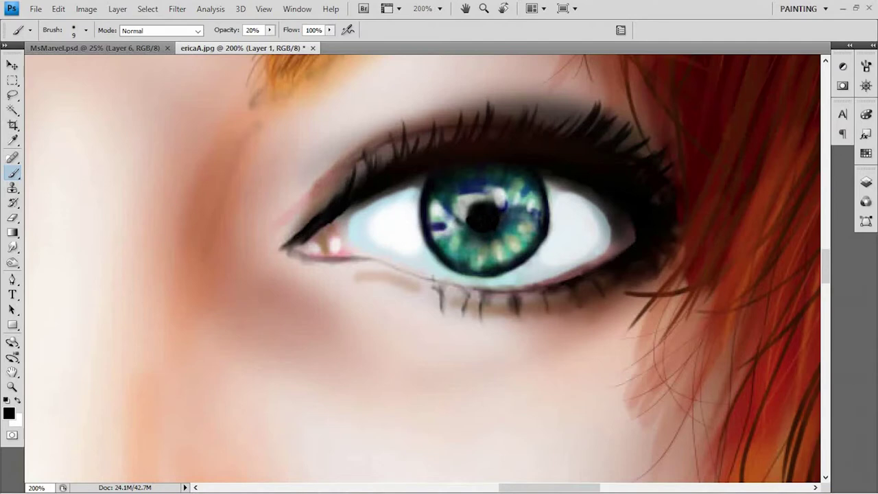
{"action": "left_click_drag", "start_coordinate": [422, 247], "coordinate": [428, 289]}
- Darken the lower and lower-right iris, then its left edge and lower rim with a size 5 brush
{"action": "mouse_move", "coordinate": [515, 291]}
{"action": "left_mouse_down"}
{"action": "mouse_move", "coordinate": [513, 305]}
{"action": "mouse_move", "coordinate": [502, 306]}
{"action": "mouse_move", "coordinate": [481, 284]}
{"action": "left_mouse_up"}
{"action": "mouse_move", "coordinate": [541, 258]}
{"action": "left_mouse_down"}
{"action": "mouse_move", "coordinate": [531, 282]}
{"action": "mouse_move", "coordinate": [509, 286]}
{"action": "mouse_move", "coordinate": [518, 294]}
{"action": "left_mouse_up"}
{"action": "key", "text": "bracketleft"}
{"action": "key", "text": "bracketleft"}
{"action": "key", "text": "bracketleft"}
{"action": "mouse_move", "coordinate": [538, 272]}
{"action": "left_mouse_down"}
{"action": "mouse_move", "coordinate": [520, 276]}
{"action": "mouse_move", "coordinate": [512, 261]}
{"action": "mouse_move", "coordinate": [470, 249]}
{"action": "left_mouse_up"}
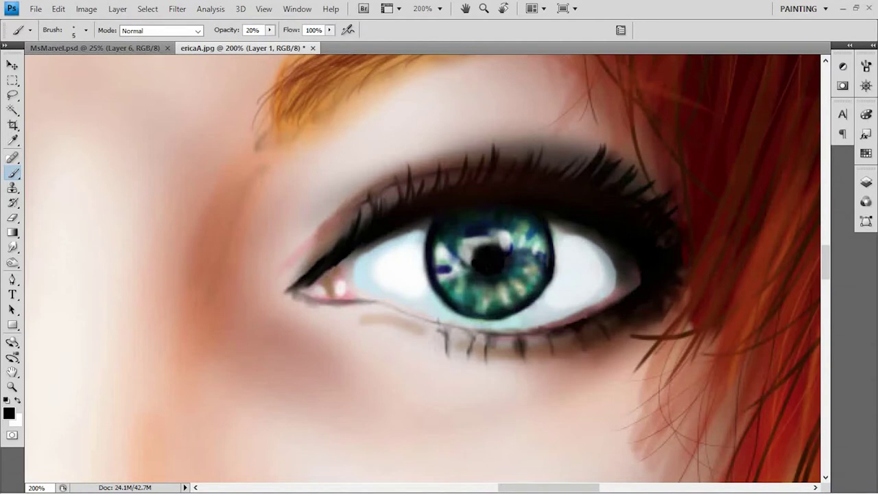
{"action": "left_click_drag", "start_coordinate": [412, 274], "coordinate": [587, 209]}
{"action": "left_click_drag", "start_coordinate": [275, 205], "coordinate": [562, 357]}
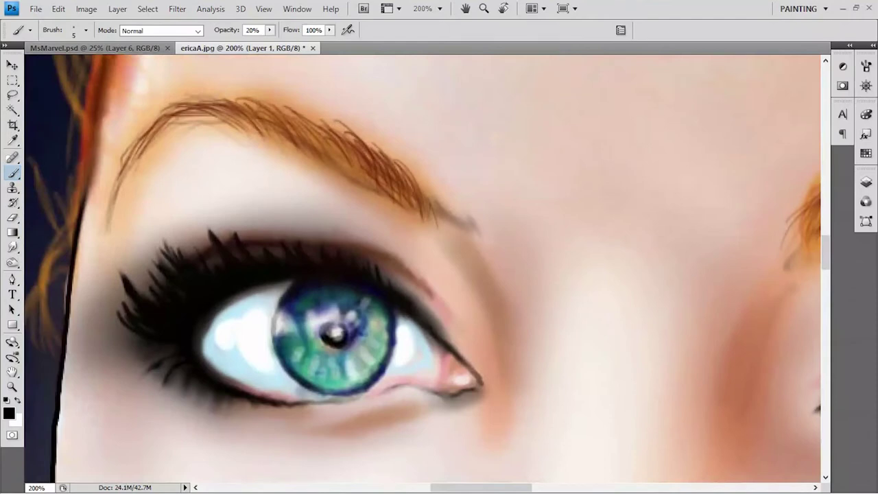
{"action": "left_click_drag", "start_coordinate": [288, 284], "coordinate": [272, 330]}
{"action": "mouse_move", "coordinate": [277, 298]}
{"action": "left_mouse_down"}
{"action": "mouse_move", "coordinate": [272, 350]}
{"action": "mouse_move", "coordinate": [336, 393]}
{"action": "mouse_move", "coordinate": [361, 387]}
{"action": "mouse_move", "coordinate": [392, 346]}
{"action": "mouse_move", "coordinate": [374, 300]}
{"action": "left_mouse_up"}
- Darken the iris's right and upper rims at size 15, then deepen the lower pupil at 10% opacity
{"action": "key", "text": "bracketright"}
{"action": "key", "text": "bracketright"}
{"action": "key", "text": "bracketright"}
{"action": "mouse_move", "coordinate": [387, 339]}
{"action": "left_mouse_down"}
{"action": "mouse_move", "coordinate": [363, 298]}
{"action": "mouse_move", "coordinate": [274, 306]}
{"action": "left_mouse_up"}
{"action": "mouse_move", "coordinate": [274, 295]}
{"action": "left_mouse_down"}
{"action": "mouse_move", "coordinate": [339, 338]}
{"action": "mouse_move", "coordinate": [350, 349]}
{"action": "mouse_move", "coordinate": [339, 354]}
{"action": "left_mouse_up"}
{"action": "key", "text": "1"}
{"action": "mouse_move", "coordinate": [307, 319]}
{"action": "left_mouse_down"}
{"action": "mouse_move", "coordinate": [321, 350]}
{"action": "mouse_move", "coordinate": [358, 365]}
{"action": "mouse_move", "coordinate": [288, 343]}
{"action": "mouse_move", "coordinate": [319, 357]}
{"action": "mouse_move", "coordinate": [315, 374]}
{"action": "mouse_move", "coordinate": [323, 365]}
{"action": "mouse_move", "coordinate": [325, 383]}
{"action": "mouse_move", "coordinate": [343, 364]}
{"action": "mouse_move", "coordinate": [339, 380]}
{"action": "mouse_move", "coordinate": [357, 350]}
{"action": "mouse_move", "coordinate": [365, 362]}
{"action": "left_mouse_up"}
- Faintly darken the lower-right and upper-right iris edges with a size 5 brush, then zoom out
{"action": "key", "text": "bracketleft"}
{"action": "key", "text": "bracketleft"}
{"action": "key", "text": "bracketleft"}
{"action": "key", "text": "bracketleft"}
{"action": "key", "text": "bracketleft"}
{"action": "key", "text": "bracketright"}
{"action": "mouse_move", "coordinate": [349, 386]}
{"action": "left_mouse_down"}
{"action": "mouse_move", "coordinate": [360, 371]}
{"action": "mouse_move", "coordinate": [355, 342]}
{"action": "mouse_move", "coordinate": [380, 343]}
{"action": "mouse_move", "coordinate": [386, 331]}
{"action": "left_mouse_up"}
{"action": "left_click_drag", "start_coordinate": [388, 348], "coordinate": [358, 336]}
{"action": "mouse_move", "coordinate": [365, 362]}
{"action": "left_mouse_down"}
{"action": "mouse_move", "coordinate": [354, 354]}
{"action": "mouse_move", "coordinate": [353, 365]}
{"action": "left_mouse_up"}
{"action": "left_click_drag", "start_coordinate": [387, 331], "coordinate": [378, 323]}
{"action": "left_click_drag", "start_coordinate": [382, 328], "coordinate": [377, 314]}
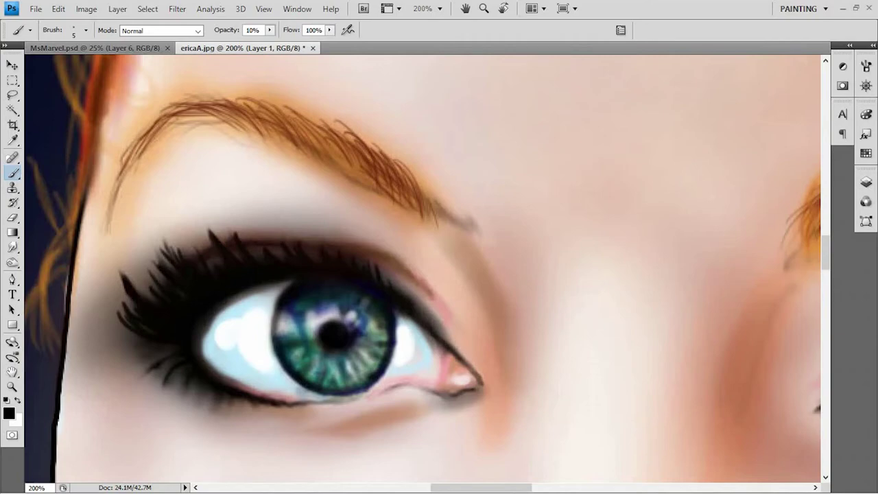
{"action": "key", "text": "ctrl+minus"}
{"action": "key", "text": "ctrl+minus"}
{"action": "key", "text": "ctrl+minus"}
{"action": "key", "text": "ctrl+plus"}
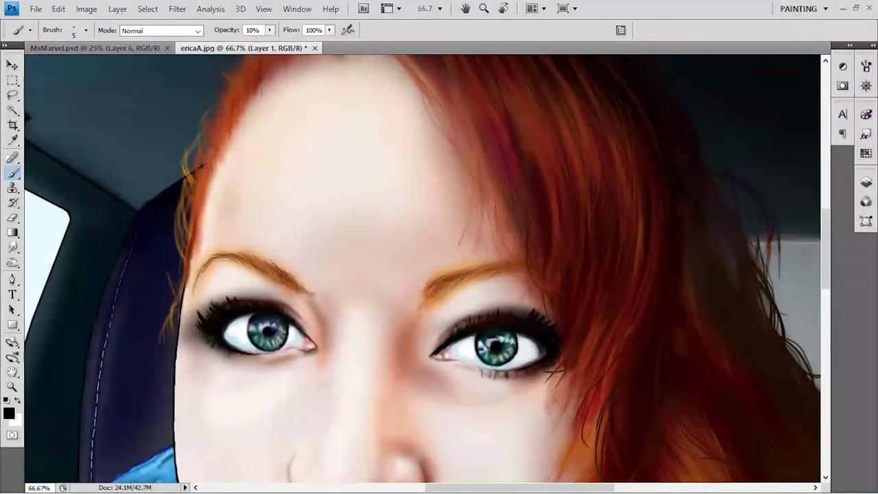
{"action": "key", "text": "ctrl+minus"}
- Save the portrait as EricaA.psd in Photoshop format, then zoom to 100% on the eyes
{"action": "key", "text": "ctrl+shift+s"}
{"action": "left_click", "coordinate": [382, 269]}
{"action": "key", "text": "BackSpace"}
{"action": "type", "text": "EricaA"}
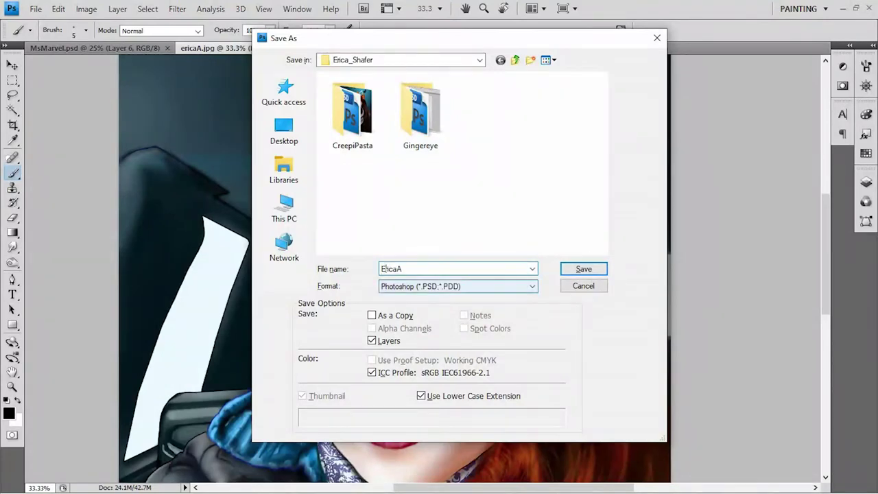
{"action": "key", "text": "Return"}
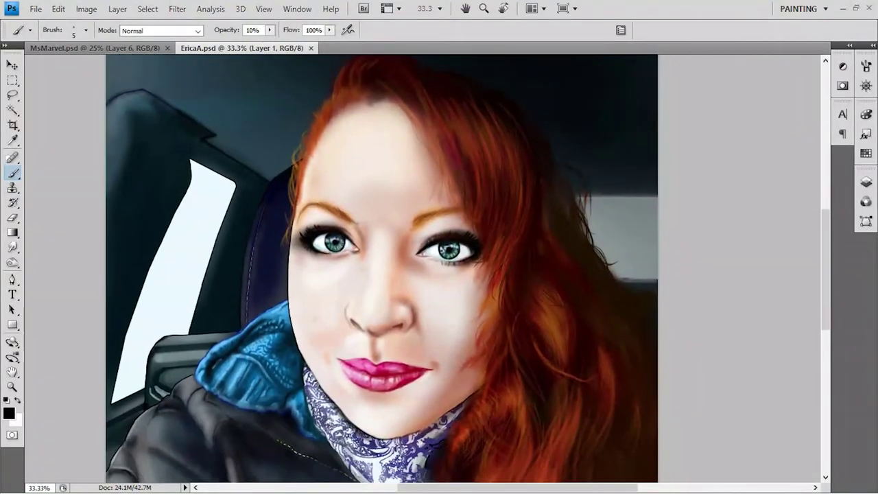
{"action": "key", "text": "ctrl+1"}
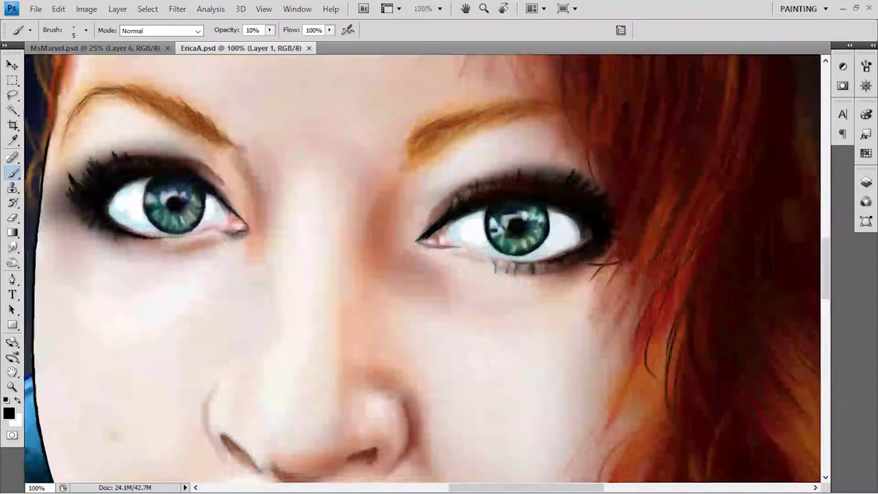
{"action": "left_click", "coordinate": [866, 153]}
- Dab pink highlights at the inner and outer corners of the right eye
{"action": "left_click", "coordinate": [832, 139]}
{"action": "left_click", "coordinate": [435, 235]}
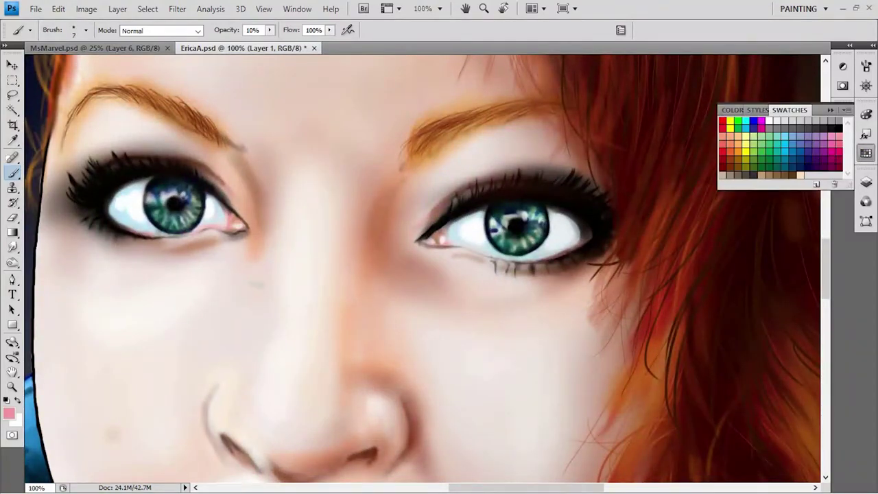
{"action": "left_click", "coordinate": [587, 240]}
{"action": "left_click_drag", "start_coordinate": [579, 236], "coordinate": [575, 218]}
- Switch to white and lighten the skin at both eyes' inner corners
{"action": "key", "text": "x"}
{"action": "right_click", "coordinate": [257, 284]}
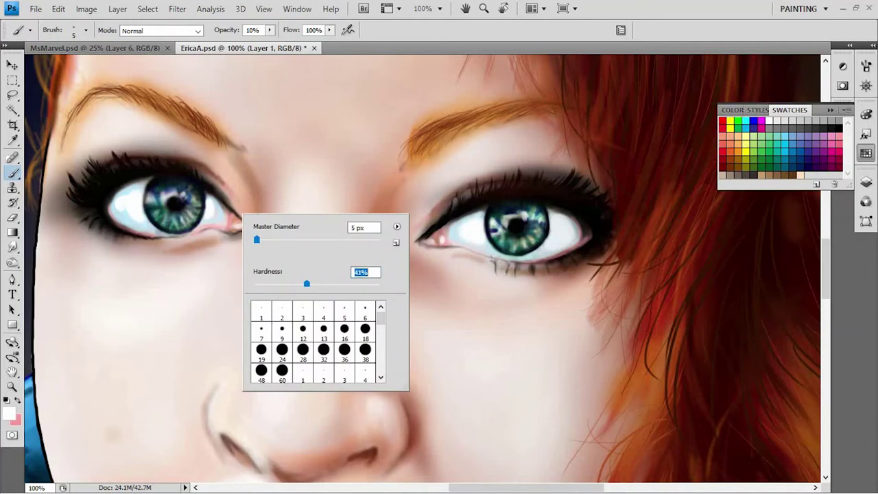
{"action": "key", "text": "Return"}
{"action": "mouse_move", "coordinate": [238, 223]}
{"action": "left_mouse_down"}
{"action": "mouse_move", "coordinate": [252, 214]}
{"action": "mouse_move", "coordinate": [251, 233]}
{"action": "left_mouse_up"}
{"action": "mouse_move", "coordinate": [427, 226]}
{"action": "left_mouse_down"}
{"action": "mouse_move", "coordinate": [405, 250]}
{"action": "mouse_move", "coordinate": [433, 257]}
{"action": "left_mouse_up"}
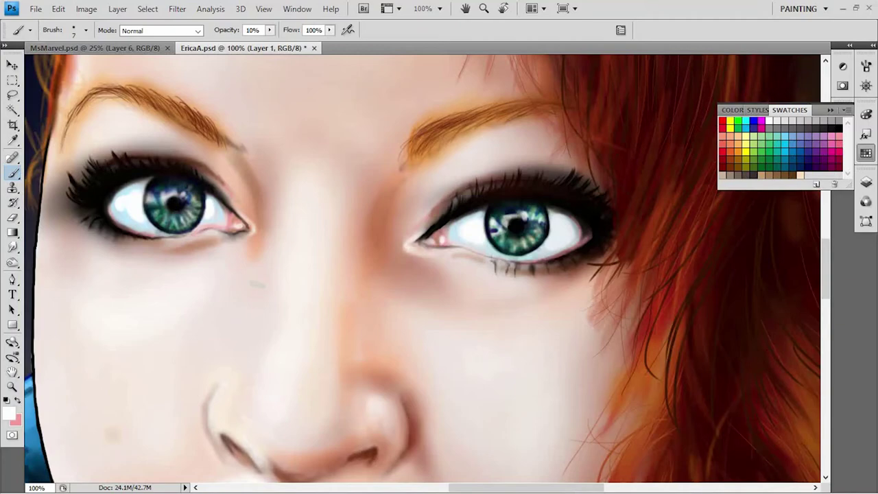
- With a 45 px brush at 50% opacity, brighten beside the nose and left of the chin
{"action": "key", "text": "ctrl+minus"}
{"action": "key", "text": "ctrl+minus"}
{"action": "right_click", "coordinate": [364, 313]}
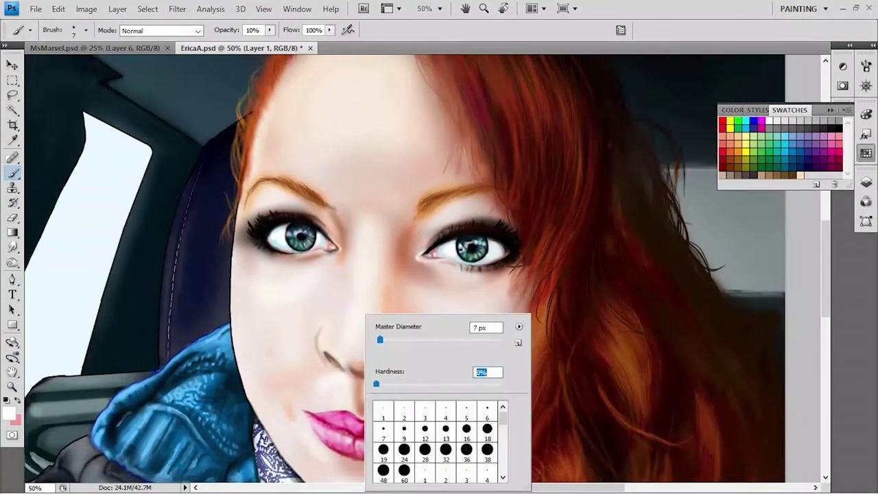
{"action": "key", "text": "Return"}
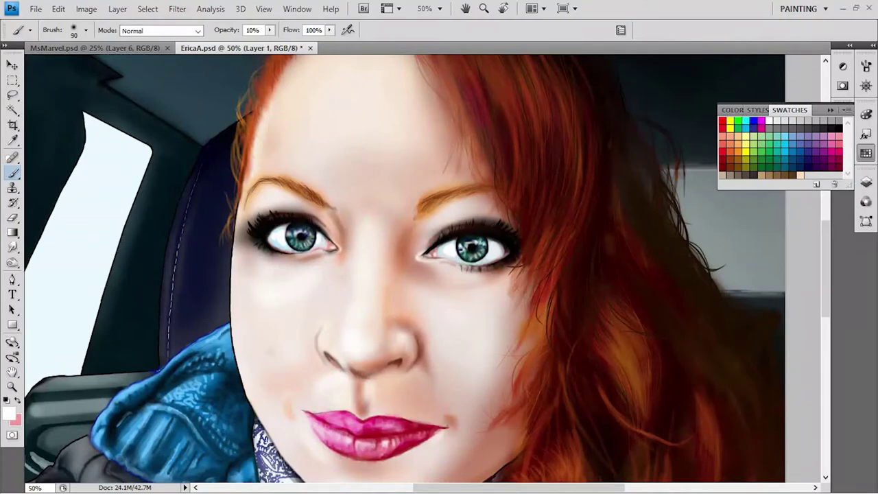
{"action": "left_click", "coordinate": [313, 305]}
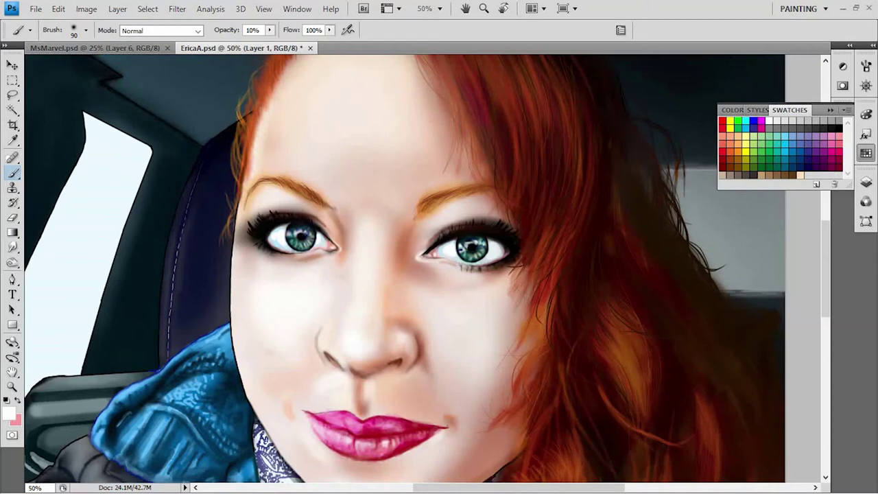
{"action": "key", "text": "bracketleft"}
{"action": "key", "text": "5"}
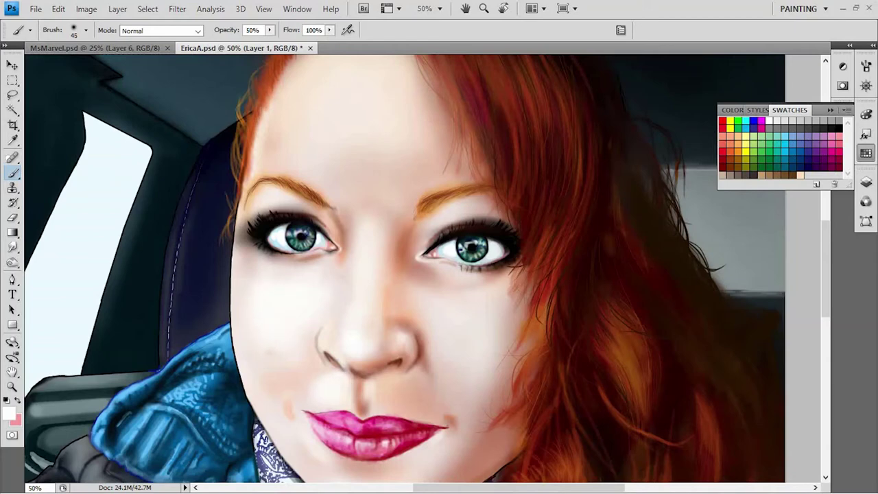
{"action": "left_click_drag", "start_coordinate": [308, 377], "coordinate": [316, 402]}
- Brighten the left jaw and the chin with a 100 px brush at 40% opacity
{"action": "scroll", "coordinate": [405, 274], "scroll_direction": "down", "scroll_amount": 2}
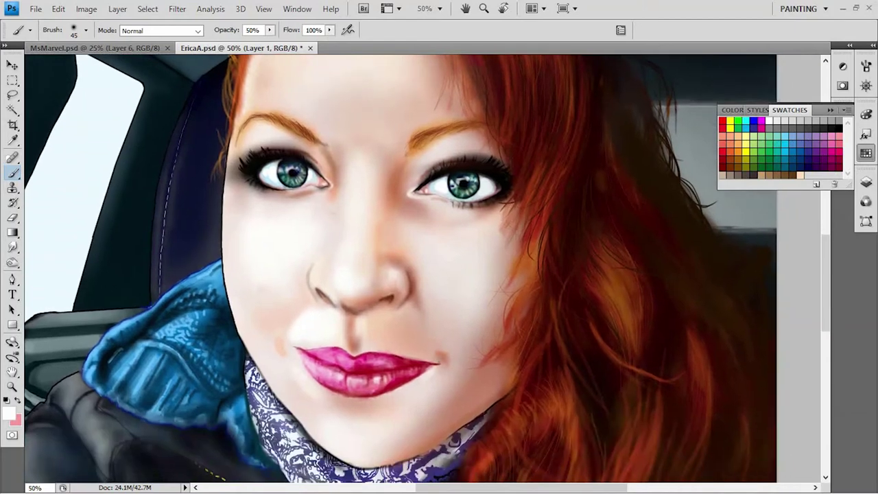
{"action": "left_click_drag", "start_coordinate": [237, 326], "coordinate": [288, 419]}
{"action": "key", "text": "bracketright"}
{"action": "key", "text": "bracketright"}
{"action": "key", "text": "bracketright"}
{"action": "key", "text": "4"}
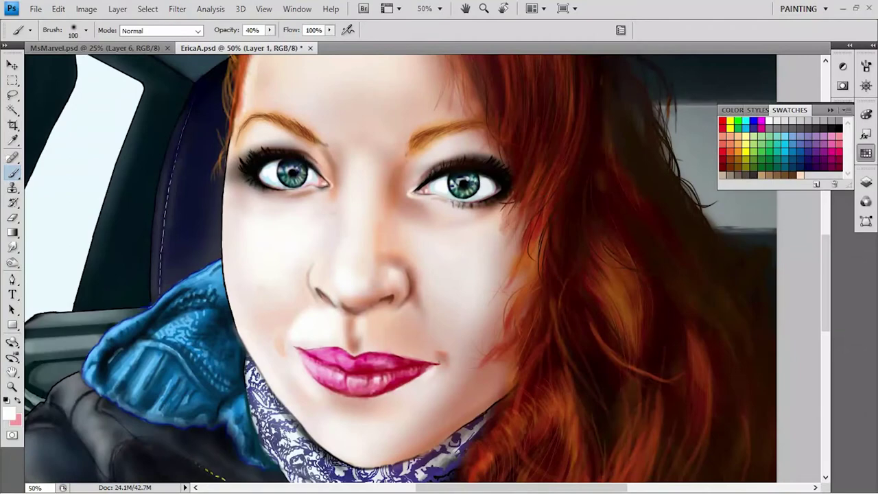
{"action": "left_click_drag", "start_coordinate": [344, 415], "coordinate": [384, 463]}
{"action": "left_click_drag", "start_coordinate": [320, 450], "coordinate": [360, 467]}
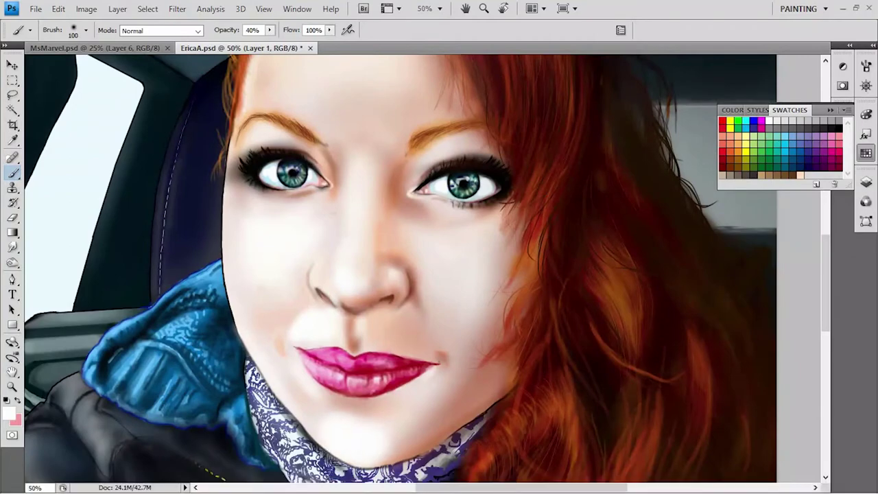
- Brighten the forehead with soft white strokes, then zoom back in on the face
{"action": "key", "text": "ctrl+minus"}
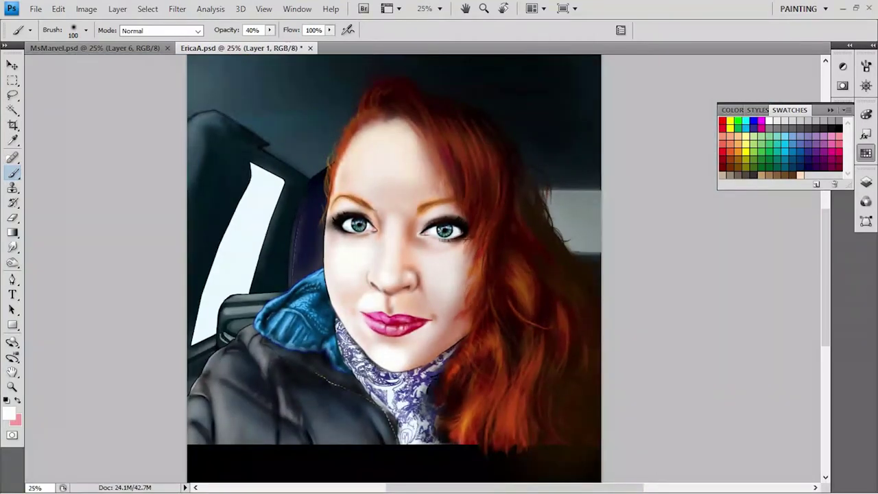
{"action": "mouse_move", "coordinate": [367, 127]}
{"action": "left_mouse_down"}
{"action": "mouse_move", "coordinate": [384, 164]}
{"action": "mouse_move", "coordinate": [364, 182]}
{"action": "mouse_move", "coordinate": [384, 196]}
{"action": "left_mouse_up"}
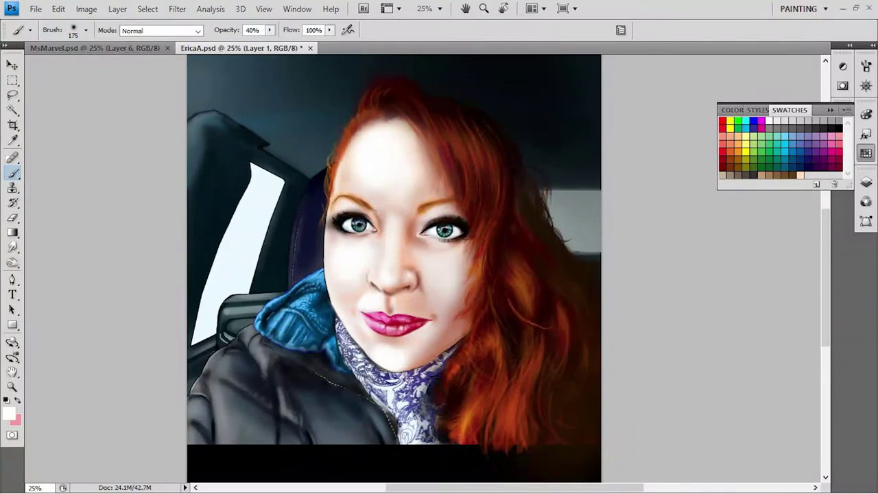
{"action": "key", "text": "ctrl+minus"}
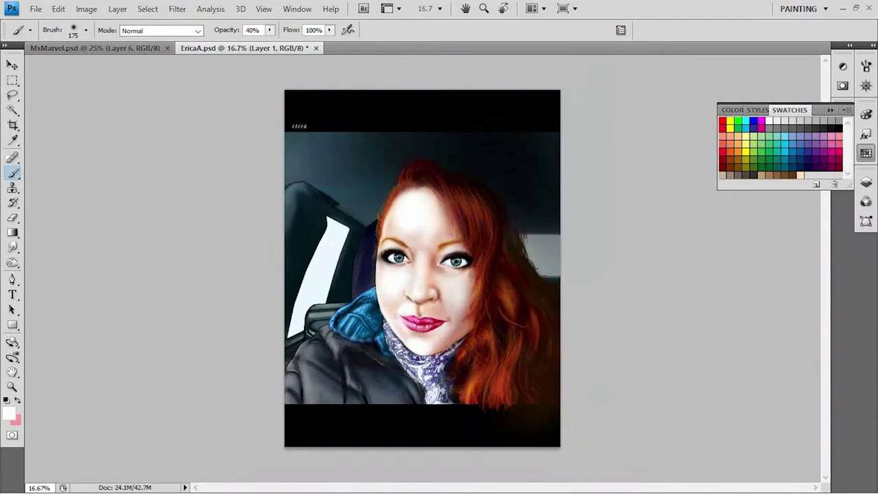
{"action": "key", "text": "ctrl+plus"}
{"action": "key", "text": "ctrl+plus"}
{"action": "left_click_drag", "start_coordinate": [412, 275], "coordinate": [359, 233]}
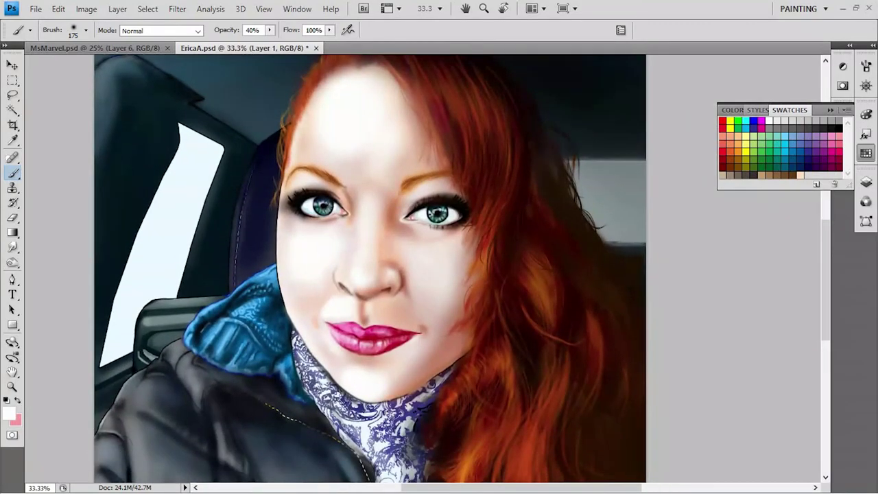
{"action": "key", "text": "ctrl+plus"}
{"action": "key", "text": "ctrl+plus"}
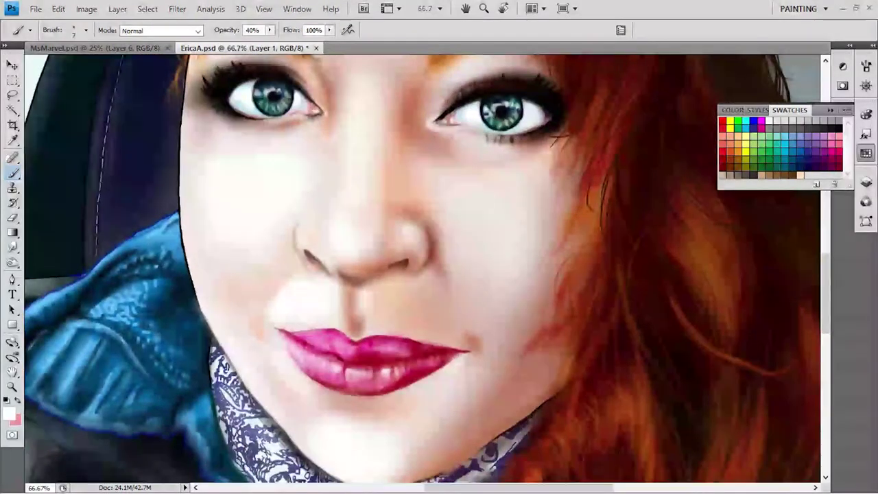
- Choose a darker red painting colour and set the brush to 20% opacity
{"action": "key", "text": "F5"}
{"action": "key", "text": "F5"}
{"action": "key", "text": "0"}
{"action": "left_click", "coordinate": [866, 152]}
{"action": "left_click", "coordinate": [722, 158]}
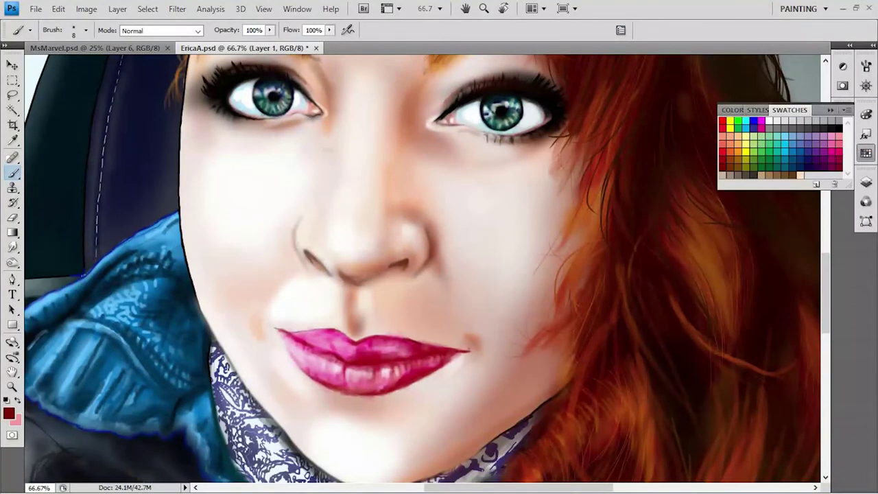
{"action": "left_click", "coordinate": [9, 413]}
{"action": "left_click", "coordinate": [749, 280]}
{"action": "key", "text": "Return"}
{"action": "key", "text": "2"}
- Save the document and dab darker red marks on the lower lip
{"action": "key", "text": "ctrl+s"}
{"action": "left_click", "coordinate": [329, 356]}
{"action": "left_click_drag", "start_coordinate": [329, 357], "coordinate": [339, 361]}
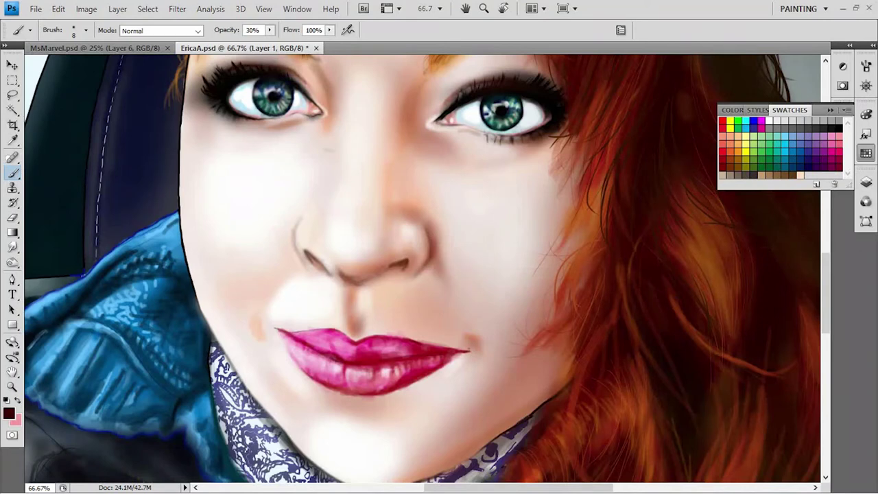
{"action": "left_click_drag", "start_coordinate": [404, 354], "coordinate": [415, 356]}
- Sample light pink and soften the right lip corner with a larger brush
{"action": "left_click", "coordinate": [433, 314], "text": "alt"}
{"action": "right_click", "coordinate": [433, 314]}
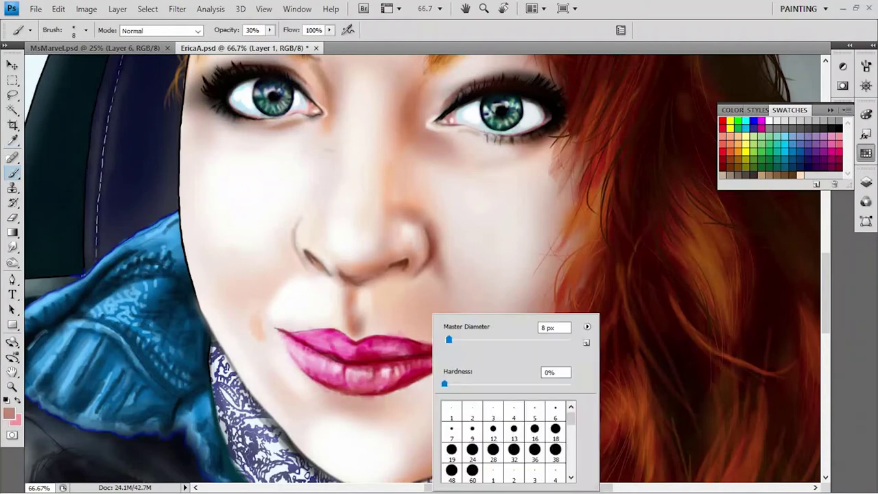
{"action": "key", "text": "Escape"}
{"action": "key", "text": "bracketright"}
{"action": "key", "text": "bracketright"}
{"action": "key", "text": "bracketright"}
{"action": "mouse_move", "coordinate": [418, 348]}
{"action": "left_mouse_down"}
{"action": "mouse_move", "coordinate": [458, 347]}
{"action": "mouse_move", "coordinate": [354, 339]}
{"action": "mouse_move", "coordinate": [446, 346]}
{"action": "left_mouse_up"}
- Brighten the upper lip line with sampled light pink and pale cream tones
{"action": "left_click", "coordinate": [425, 341], "text": "alt"}
{"action": "left_click_drag", "start_coordinate": [374, 340], "coordinate": [287, 333]}
{"action": "left_click", "coordinate": [322, 322], "text": "alt"}
{"action": "mouse_move", "coordinate": [340, 332]}
{"action": "left_mouse_down"}
{"action": "mouse_move", "coordinate": [314, 336]}
{"action": "mouse_move", "coordinate": [421, 347]}
{"action": "mouse_move", "coordinate": [351, 355]}
{"action": "mouse_move", "coordinate": [302, 333]}
{"action": "mouse_move", "coordinate": [358, 343]}
{"action": "left_mouse_up"}
{"action": "left_click", "coordinate": [384, 363], "text": "alt"}
{"action": "key", "text": "bracketleft"}
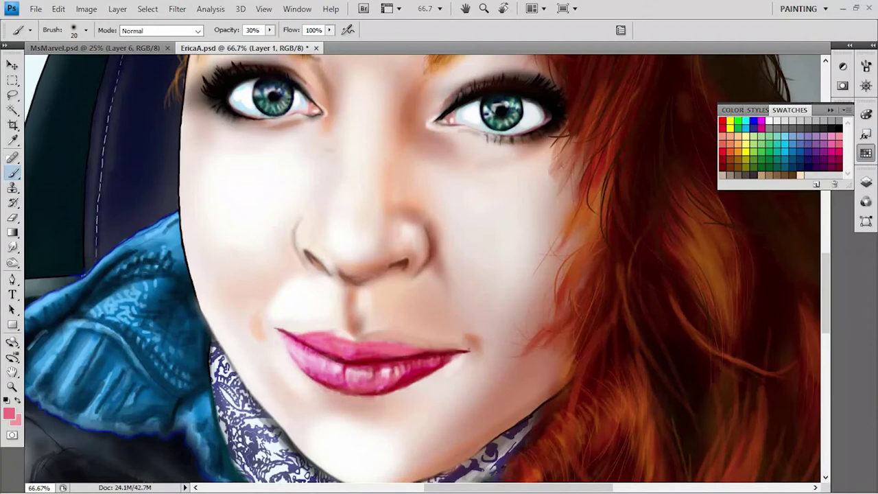
{"action": "left_click", "coordinate": [384, 411], "text": "alt"}
{"action": "key", "text": "bracketleft"}
{"action": "key", "text": "bracketleft"}
{"action": "mouse_move", "coordinate": [356, 338]}
{"action": "left_mouse_down"}
{"action": "mouse_move", "coordinate": [454, 350]}
{"action": "mouse_move", "coordinate": [343, 359]}
{"action": "mouse_move", "coordinate": [400, 345]}
{"action": "mouse_move", "coordinate": [332, 347]}
{"action": "mouse_move", "coordinate": [321, 335]}
{"action": "left_mouse_up"}
- At 10% opacity and a 30 px brush, paint faint light strokes below and across the lower lip
{"action": "left_click", "coordinate": [411, 352], "text": "alt"}
{"action": "key", "text": "1"}
{"action": "key", "text": "bracketright"}
{"action": "key", "text": "bracketright"}
{"action": "key", "text": "bracketright"}
{"action": "key", "text": "bracketleft"}
{"action": "key", "text": "bracketright"}
{"action": "key", "text": "bracketright"}
{"action": "left_click", "coordinate": [439, 364], "text": "alt"}
{"action": "mouse_move", "coordinate": [450, 358]}
{"action": "left_mouse_down"}
{"action": "mouse_move", "coordinate": [391, 391]}
{"action": "mouse_move", "coordinate": [385, 377]}
{"action": "mouse_move", "coordinate": [366, 379]}
{"action": "mouse_move", "coordinate": [372, 394]}
{"action": "left_mouse_up"}
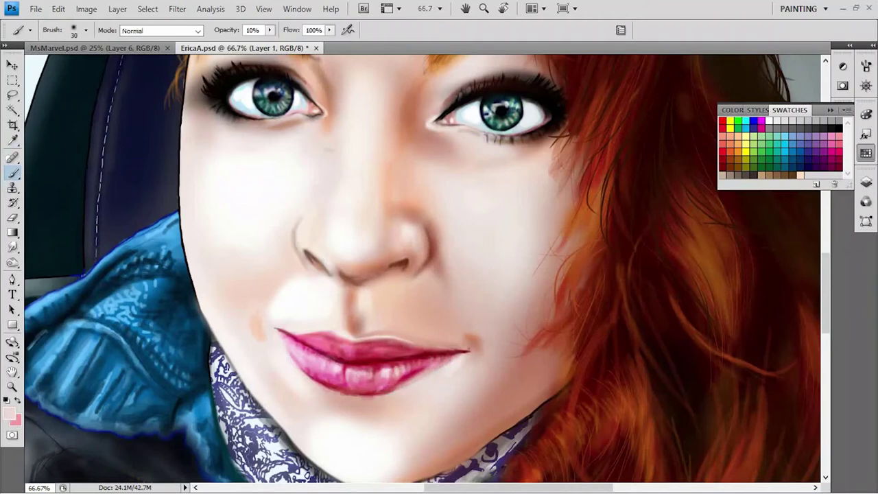
{"action": "left_click_drag", "start_coordinate": [291, 353], "coordinate": [320, 383]}
- Lighten the right part and bottom edge of the lower lip with medium pink
{"action": "left_click", "coordinate": [371, 374], "text": "alt"}
{"action": "key", "text": "bracketright"}
{"action": "mouse_move", "coordinate": [425, 365]}
{"action": "left_mouse_down"}
{"action": "mouse_move", "coordinate": [390, 387]}
{"action": "mouse_move", "coordinate": [399, 372]}
{"action": "mouse_move", "coordinate": [362, 390]}
{"action": "mouse_move", "coordinate": [321, 387]}
{"action": "left_mouse_up"}
{"action": "key", "text": "bracketleft"}
{"action": "key", "text": "bracketleft"}
{"action": "key", "text": "bracketleft"}
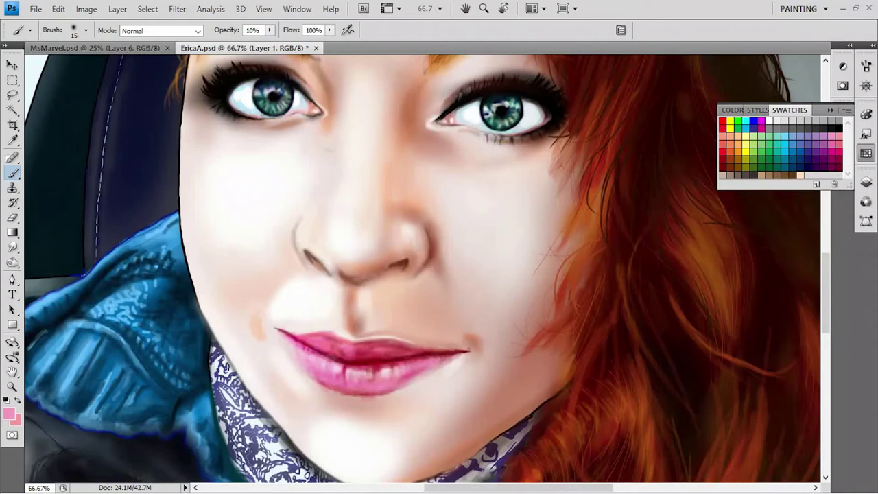
{"action": "left_click_drag", "start_coordinate": [368, 395], "coordinate": [354, 395]}
- Darken the right, middle and left lower lip with dark maroon
{"action": "key", "text": "bracketright"}
{"action": "mouse_move", "coordinate": [397, 366]}
{"action": "left_mouse_down"}
{"action": "mouse_move", "coordinate": [439, 363]}
{"action": "mouse_move", "coordinate": [389, 384]}
{"action": "left_mouse_up"}
{"action": "mouse_move", "coordinate": [443, 360]}
{"action": "left_mouse_down"}
{"action": "mouse_move", "coordinate": [398, 386]}
{"action": "mouse_move", "coordinate": [369, 388]}
{"action": "left_mouse_up"}
{"action": "key", "text": "bracketleft"}
{"action": "mouse_move", "coordinate": [306, 359]}
{"action": "left_mouse_down"}
{"action": "mouse_move", "coordinate": [307, 377]}
{"action": "mouse_move", "coordinate": [343, 384]}
{"action": "mouse_move", "coordinate": [408, 367]}
{"action": "mouse_move", "coordinate": [314, 357]}
{"action": "left_mouse_up"}
{"action": "key", "text": "bracketright"}
{"action": "key", "text": "bracketright"}
{"action": "key", "text": "bracketright"}
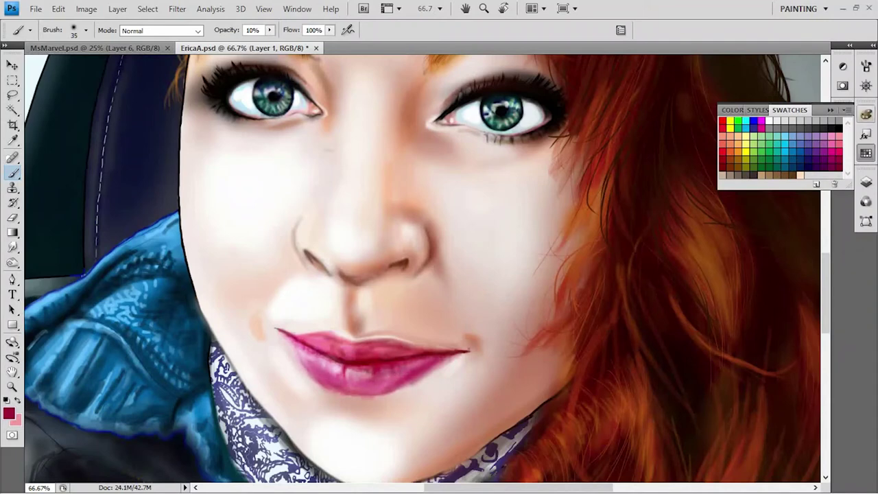
- Add darker strokes along the lip's left, right and bottom edges, then zoom out
{"action": "left_click", "coordinate": [9, 413]}
{"action": "key", "text": "Return"}
{"action": "key", "text": "bracketleft"}
{"action": "mouse_move", "coordinate": [378, 352]}
{"action": "left_mouse_down"}
{"action": "mouse_move", "coordinate": [411, 353]}
{"action": "mouse_move", "coordinate": [368, 356]}
{"action": "mouse_move", "coordinate": [353, 345]}
{"action": "mouse_move", "coordinate": [410, 344]}
{"action": "left_mouse_up"}
{"action": "left_click_drag", "start_coordinate": [318, 344], "coordinate": [331, 350]}
{"action": "left_click_drag", "start_coordinate": [411, 363], "coordinate": [428, 360]}
{"action": "mouse_move", "coordinate": [321, 381]}
{"action": "left_mouse_down"}
{"action": "mouse_move", "coordinate": [377, 394]}
{"action": "mouse_move", "coordinate": [357, 392]}
{"action": "mouse_move", "coordinate": [425, 364]}
{"action": "left_mouse_up"}
{"action": "key", "text": "bracketright"}
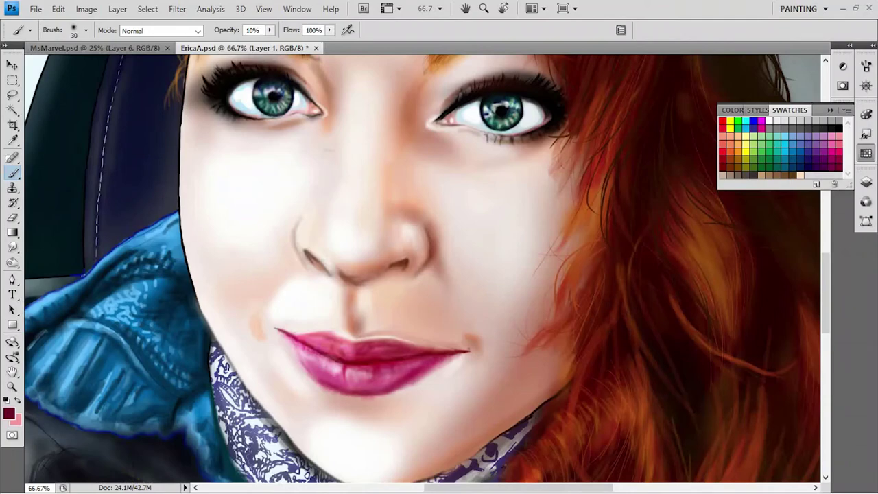
{"action": "key", "text": "ctrl+minus"}
{"action": "key", "text": "ctrl+minus"}
{"action": "key", "text": "ctrl+minus"}
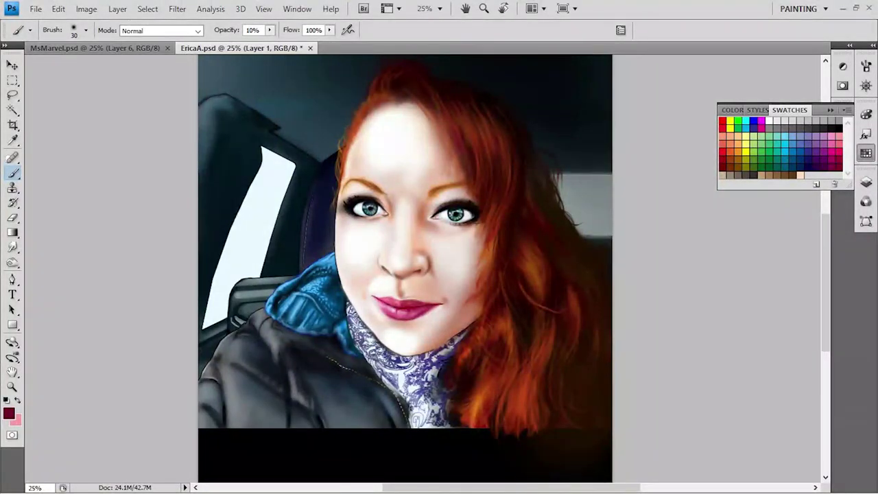
- Zoom in on the lips, make Background the active layer and return to the Brush
{"action": "key", "text": "ctrl+plus"}
{"action": "key", "text": "ctrl+plus"}
{"action": "key", "text": "ctrl+plus"}
{"action": "scroll", "coordinate": [425, 268], "scroll_direction": "down", "scroll_amount": 3}
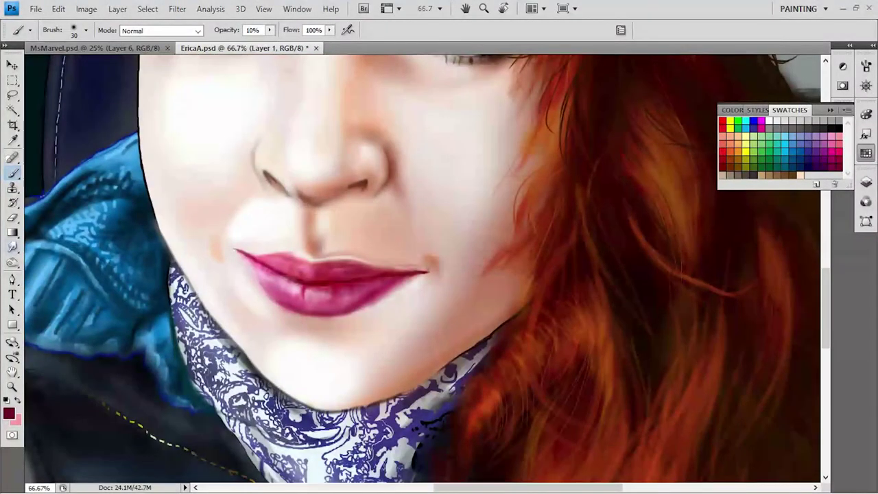
{"action": "key", "text": "r"}
{"action": "key", "text": "F7"}
{"action": "key", "text": "alt+bracketleft"}
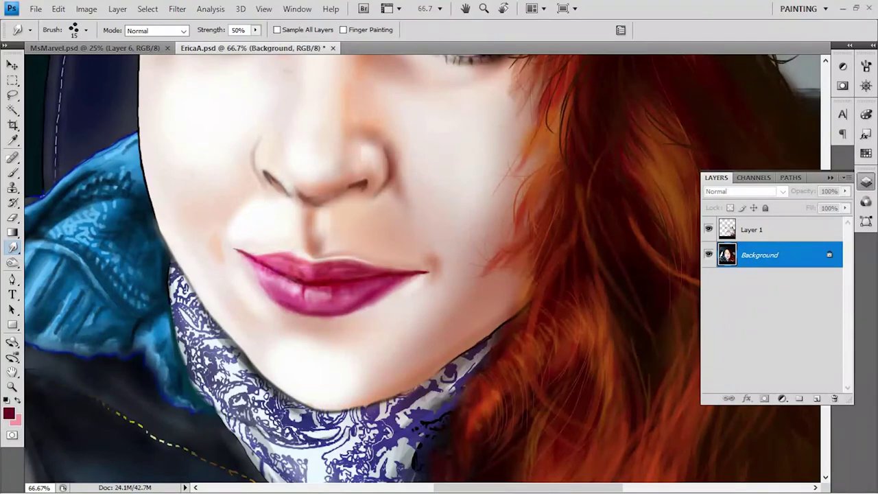
{"action": "key", "text": "b"}
- Blend a faint muted-pink skin stroke beside the lips at 20% opacity
{"action": "left_click", "coordinate": [237, 251], "text": "alt"}
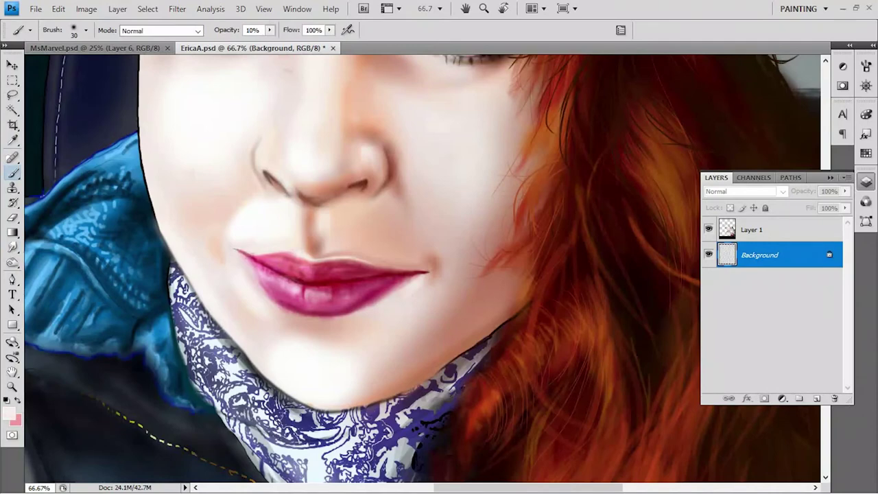
{"action": "left_click", "coordinate": [233, 247], "text": "alt"}
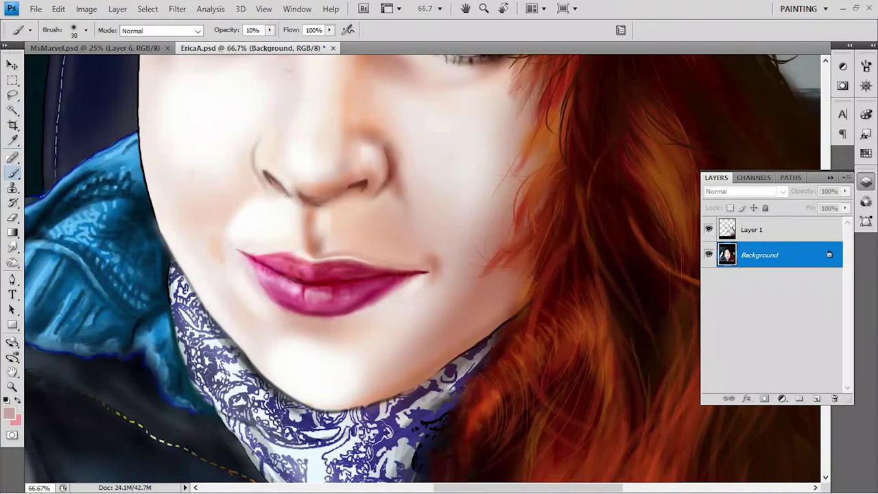
{"action": "key", "text": "2"}
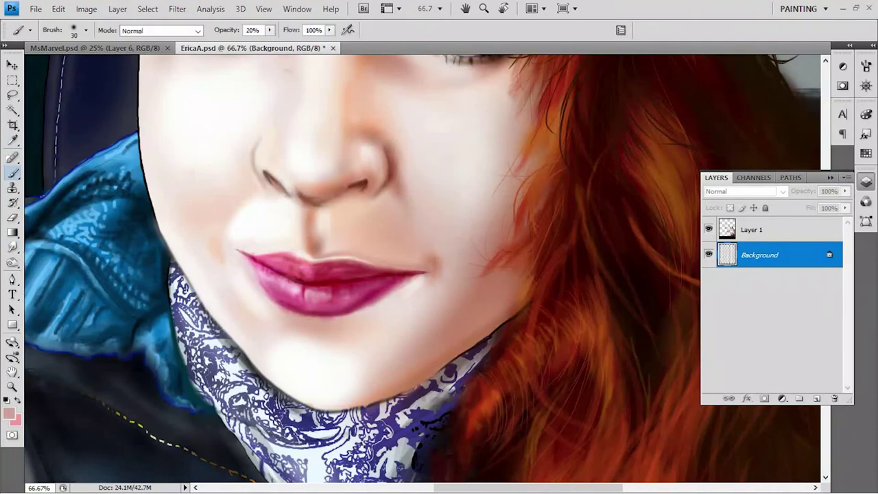
{"action": "left_click_drag", "start_coordinate": [411, 285], "coordinate": [262, 300]}
{"action": "left_click", "coordinate": [302, 357], "text": "alt"}
{"action": "key", "text": "bracketleft"}
{"action": "key", "text": "bracketleft"}
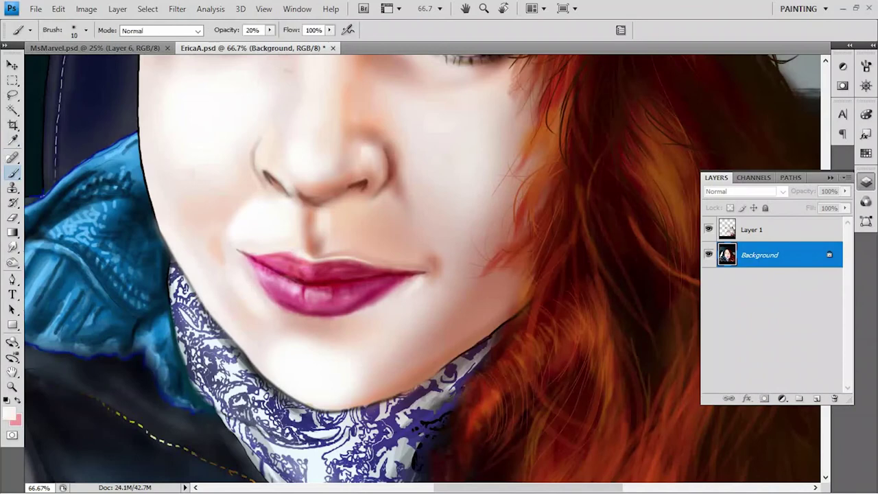
{"action": "key", "text": "bracketright"}
{"action": "key", "text": "bracketright"}
- With black and an 8 px brush, deepen the shading along the left jaw line
{"action": "key", "text": "ctrl+minus"}
{"action": "key", "text": "ctrl+minus"}
{"action": "left_click", "coordinate": [866, 152]}
{"action": "left_click", "coordinate": [837, 121]}
{"action": "key", "text": "ctrl+plus"}
{"action": "key", "text": "ctrl+plus"}
{"action": "key", "text": "ctrl+plus"}
{"action": "key", "text": "bracketleft"}
{"action": "key", "text": "bracketleft"}
{"action": "key", "text": "bracketleft"}
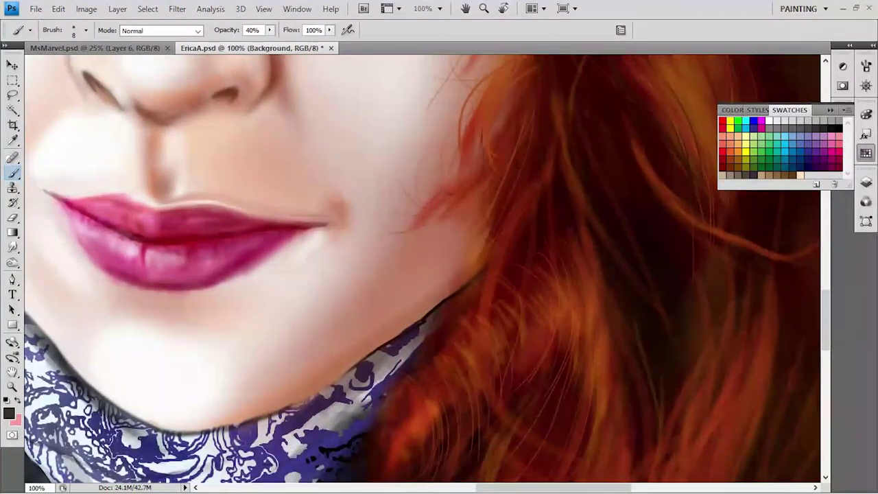
{"action": "left_click_drag", "start_coordinate": [288, 405], "coordinate": [342, 376]}
{"action": "left_click_drag", "start_coordinate": [219, 427], "coordinate": [281, 409]}
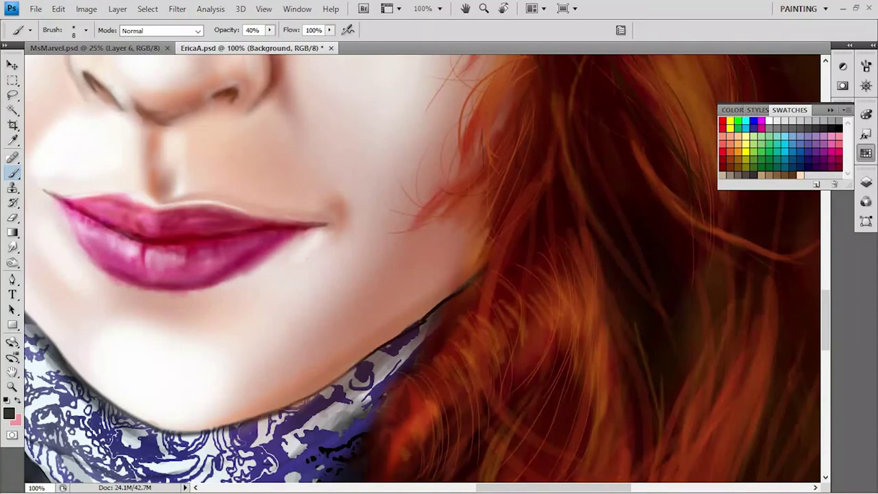
{"action": "left_click_drag", "start_coordinate": [184, 434], "coordinate": [199, 431]}
{"action": "key", "text": "e"}
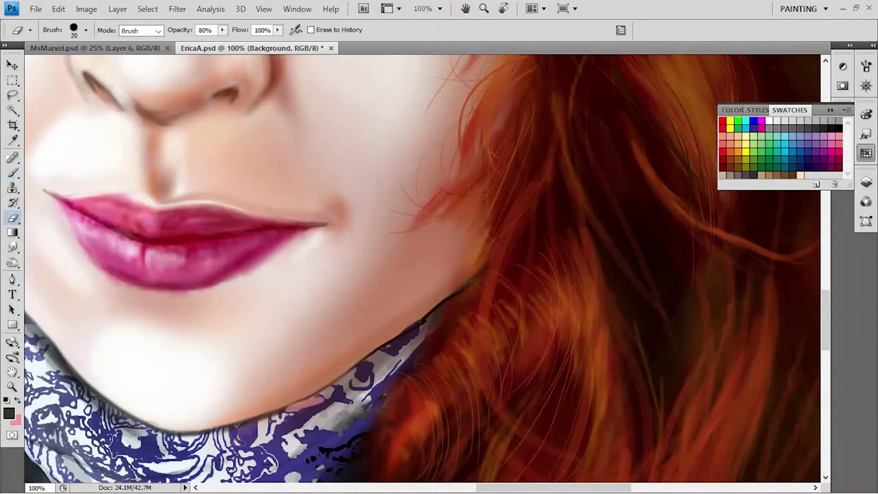
- On Layer 1, erase stray jaw marks and the dark left face outline at 90%
{"action": "key", "text": "F7"}
{"action": "key", "text": "alt+bracketright"}
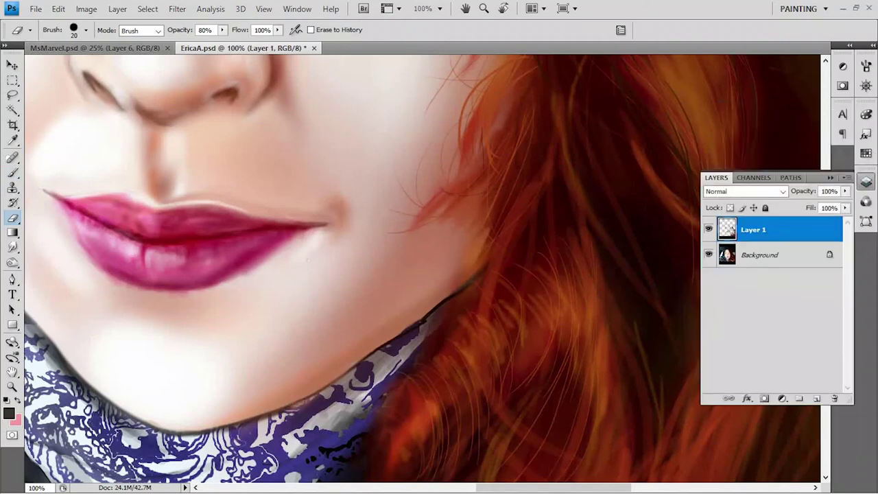
{"action": "left_click_drag", "start_coordinate": [274, 424], "coordinate": [378, 358]}
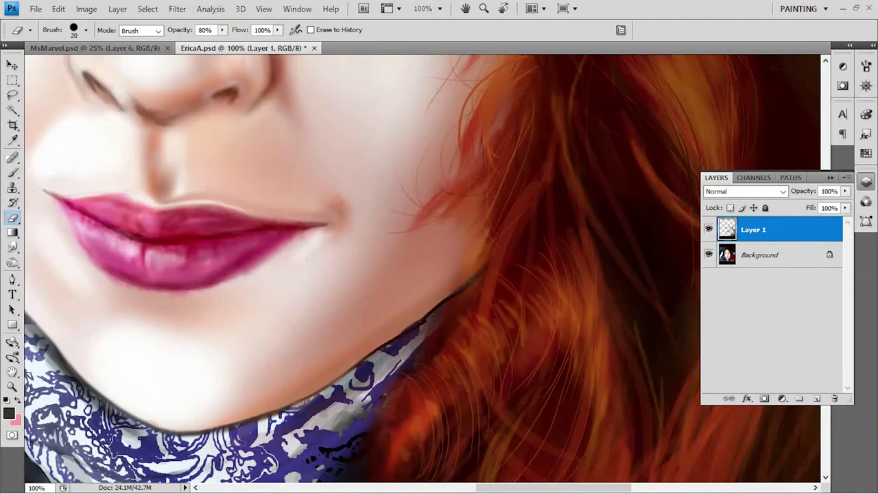
{"action": "left_click_drag", "start_coordinate": [309, 240], "coordinate": [483, 446]}
{"action": "mouse_move", "coordinate": [92, 361]}
{"action": "left_mouse_down"}
{"action": "mouse_move", "coordinate": [96, 391]}
{"action": "mouse_move", "coordinate": [126, 434]}
{"action": "left_mouse_up"}
{"action": "key", "text": "9"}
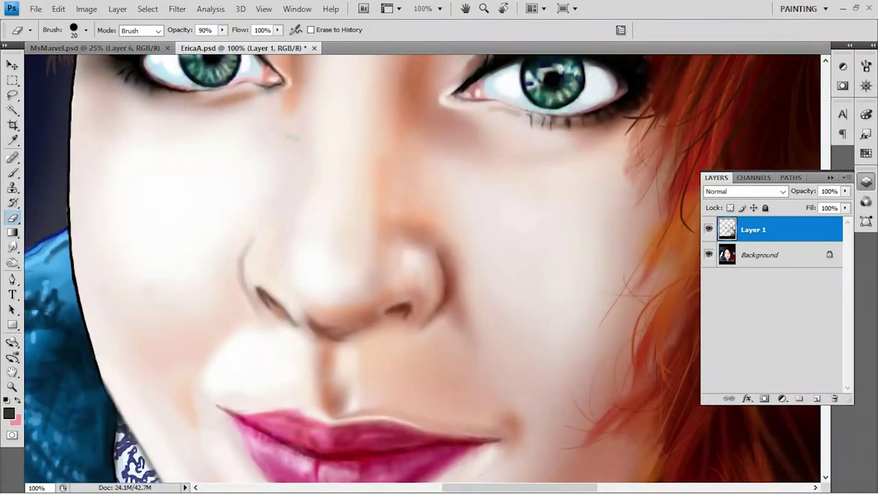
{"action": "scroll", "coordinate": [203, 282], "scroll_direction": "down", "scroll_amount": 5}
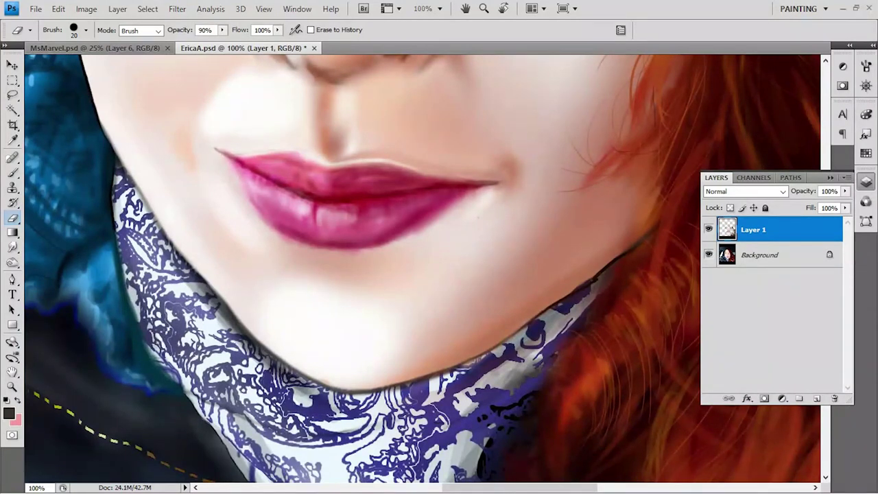
- Return to the Brush, bring the whole portrait into view and save EricaA.psd
{"action": "key", "text": "b"}
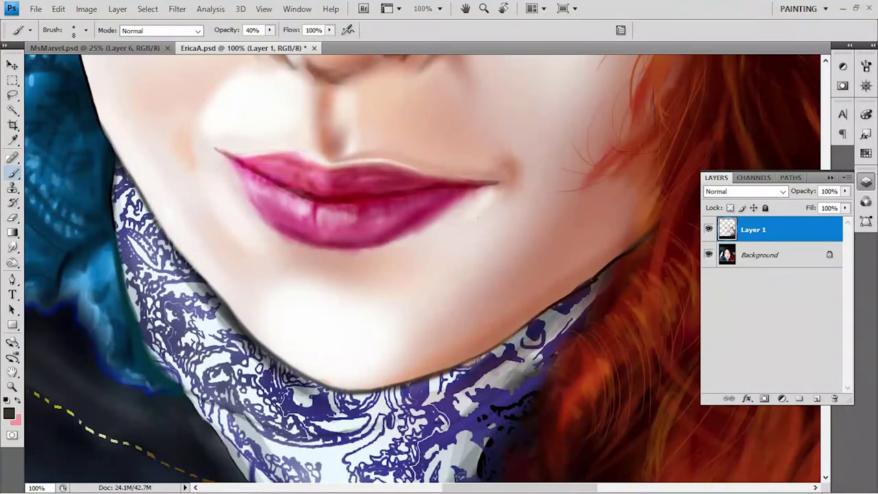
{"action": "scroll", "coordinate": [423, 274], "scroll_direction": "up", "scroll_amount": 5}
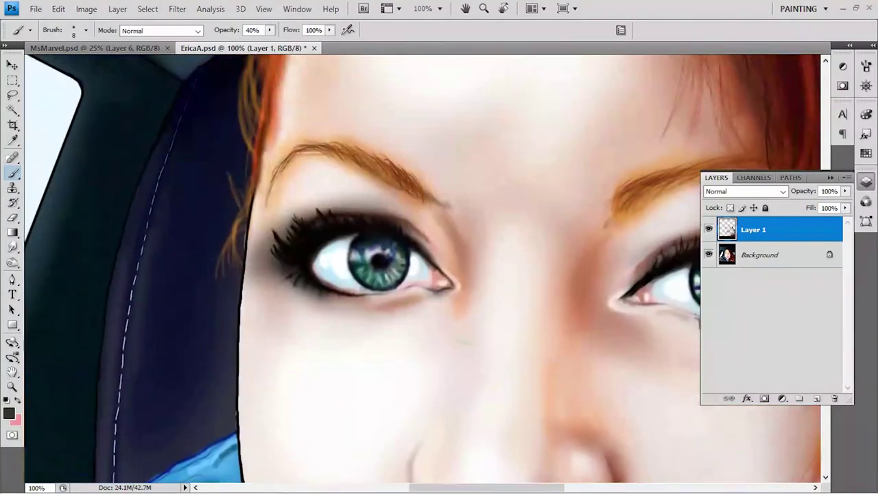
{"action": "scroll", "coordinate": [460, 341], "scroll_direction": "up", "scroll_amount": 5}
{"action": "scroll", "coordinate": [460, 341], "scroll_direction": "right", "scroll_amount": 3}
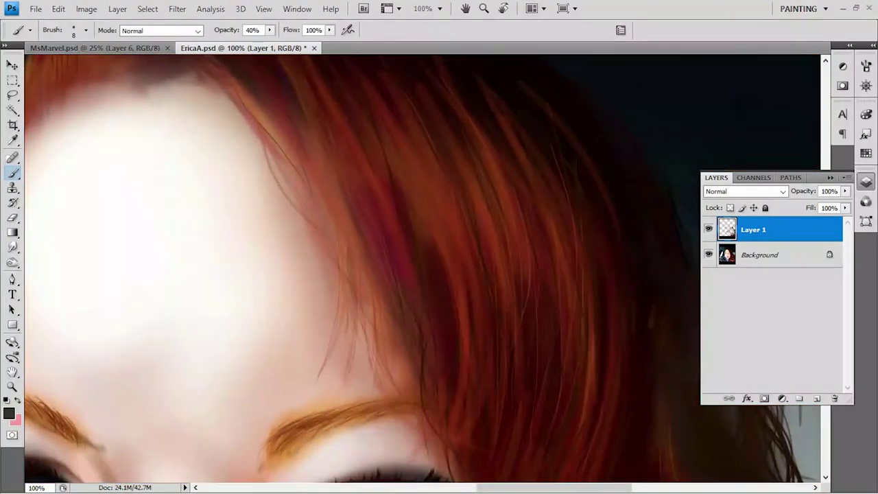
{"action": "key", "text": "ctrl+minus"}
{"action": "key", "text": "ctrl+minus"}
{"action": "key", "text": "ctrl+minus"}
{"action": "key", "text": "ctrl+minus"}
{"action": "key", "text": "ctrl+minus"}
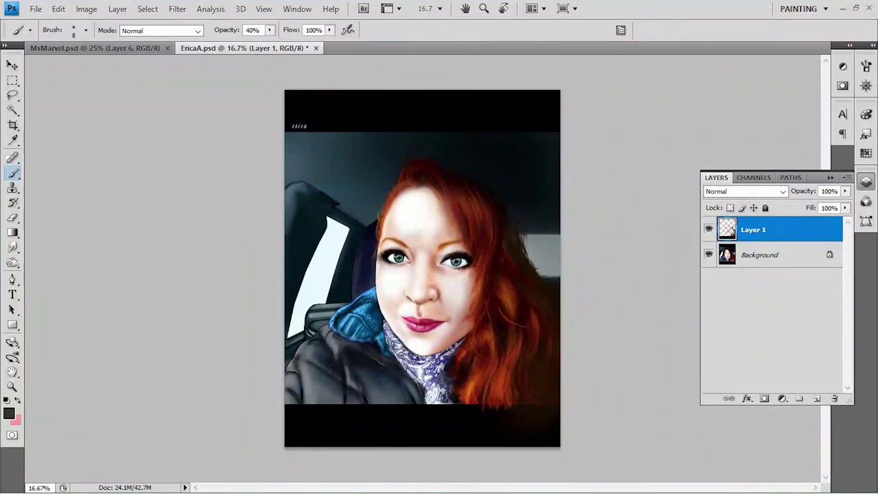
{"action": "key", "text": "ctrl+s"}
- Save a non-interlaced PNG copy of the portrait and add an empty Layer 2
{"action": "left_click", "coordinate": [35, 8]}
{"action": "left_click", "coordinate": [39, 186]}
{"action": "left_click", "coordinate": [477, 286]}
{"action": "left_click", "coordinate": [450, 435]}
{"action": "left_click", "coordinate": [578, 268]}
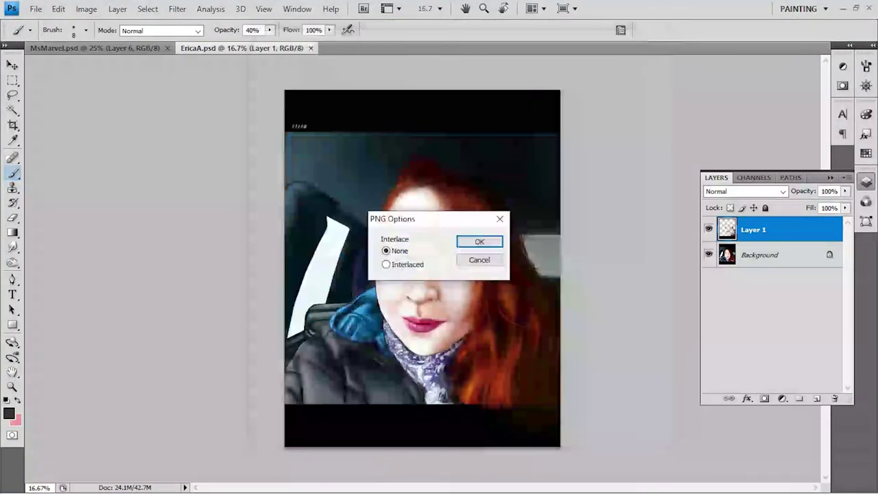
{"action": "key", "text": "Return"}
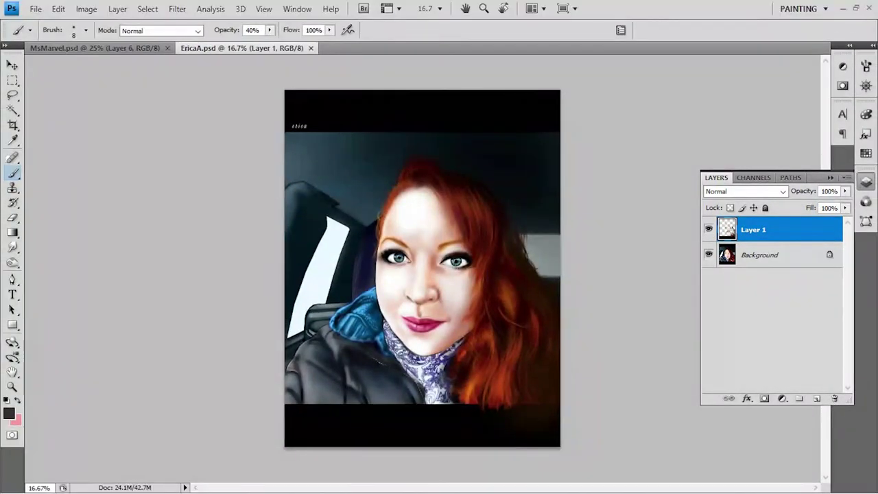
{"action": "left_click", "coordinate": [817, 398]}
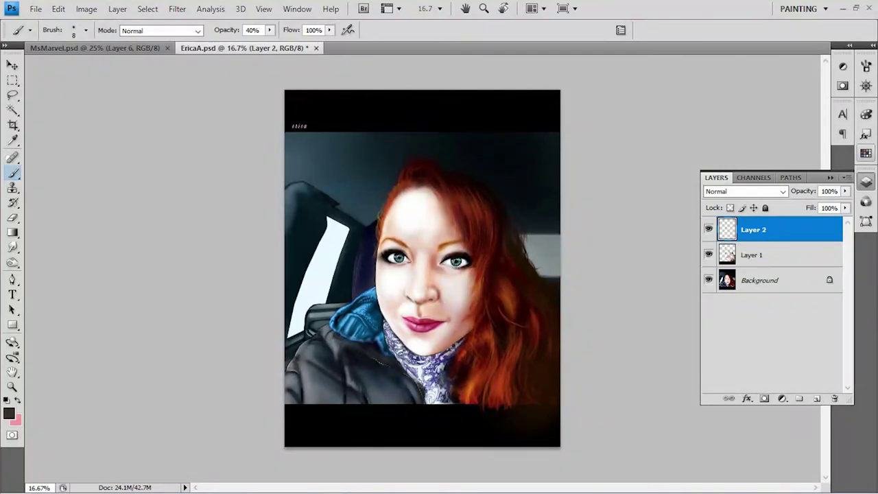
- Zoom to 25%, enlarge the brush at 30% opacity and paint a faint dark-red stroke below the hair
{"action": "key", "text": "ctrl+plus"}
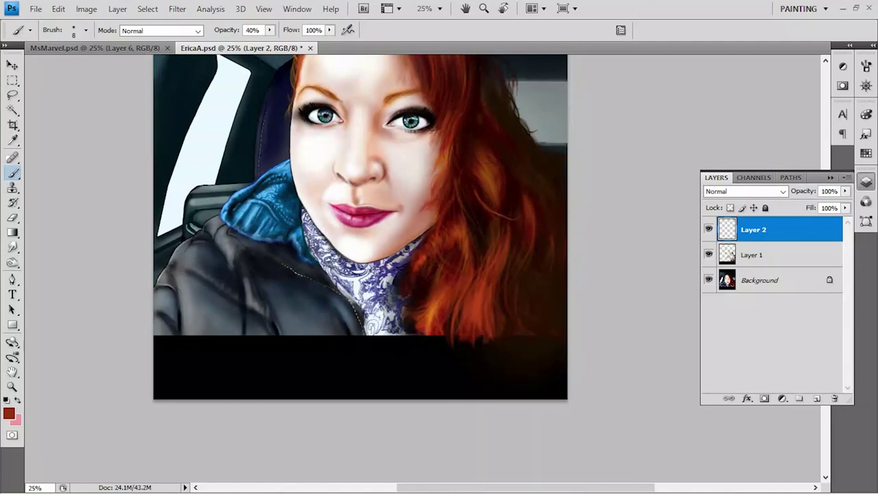
{"action": "key", "text": "F5"}
{"action": "left_click_drag", "start_coordinate": [707, 265], "coordinate": [732, 265]}
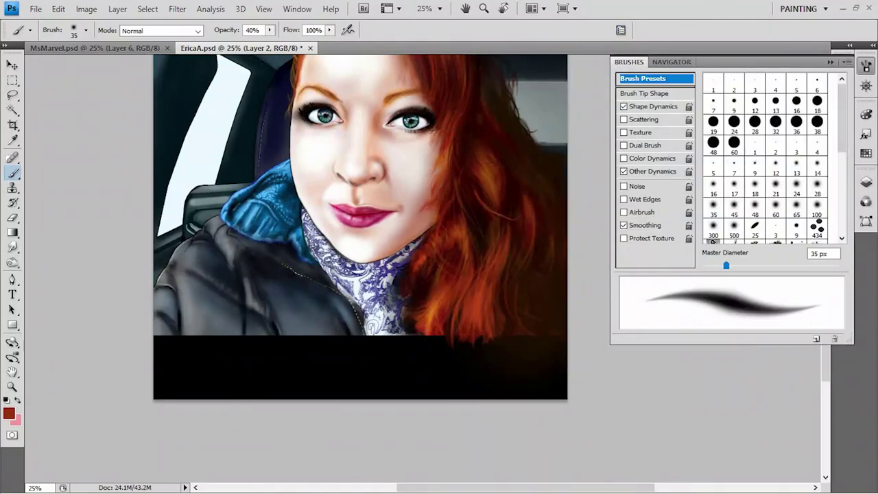
{"action": "key", "text": "3"}
{"action": "mouse_move", "coordinate": [464, 340]}
{"action": "left_mouse_down"}
{"action": "mouse_move", "coordinate": [480, 377]}
{"action": "mouse_move", "coordinate": [508, 336]}
{"action": "mouse_move", "coordinate": [441, 364]}
{"action": "mouse_move", "coordinate": [444, 375]}
{"action": "left_mouse_up"}
- With a 20 px brush, paint red hair strands spilling into the black band below
{"action": "key", "text": "bracketright"}
{"action": "key", "text": "bracketright"}
{"action": "key", "text": "bracketright"}
{"action": "right_click", "coordinate": [455, 312]}
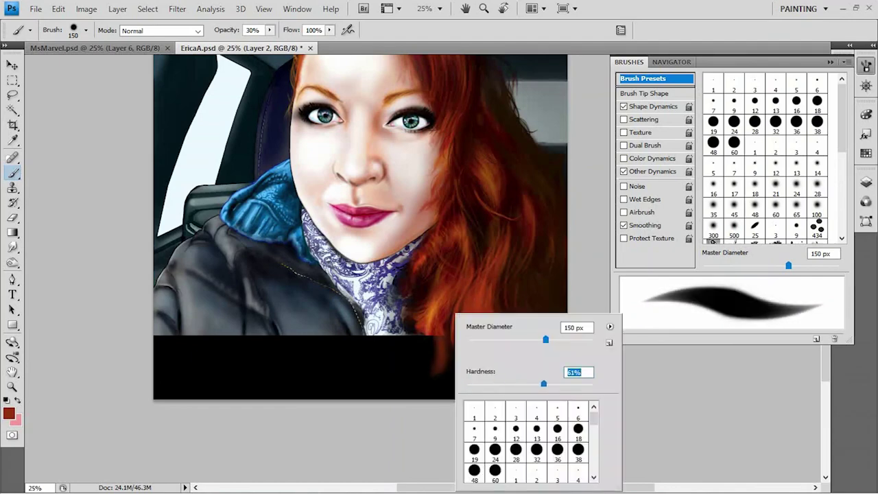
{"action": "key", "text": "Return"}
{"action": "key", "text": "bracketleft"}
{"action": "key", "text": "bracketleft"}
{"action": "key", "text": "bracketleft"}
{"action": "left_click_drag", "start_coordinate": [435, 376], "coordinate": [418, 382]}
{"action": "mouse_move", "coordinate": [453, 345]}
{"action": "left_mouse_down"}
{"action": "mouse_move", "coordinate": [456, 382]}
{"action": "mouse_move", "coordinate": [534, 373]}
{"action": "left_mouse_up"}
{"action": "mouse_move", "coordinate": [479, 351]}
{"action": "left_mouse_down"}
{"action": "mouse_move", "coordinate": [494, 368]}
{"action": "mouse_move", "coordinate": [516, 364]}
{"action": "left_mouse_up"}
{"action": "left_click_drag", "start_coordinate": [516, 324], "coordinate": [503, 347]}
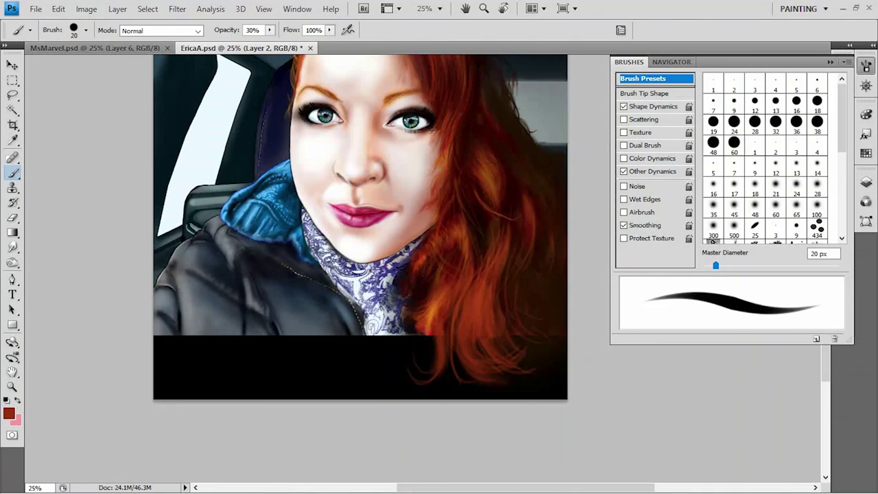
- Sample an orange from the hair and paint orange strands through the lower right hair
{"action": "left_click", "coordinate": [435, 346], "text": "alt"}
{"action": "left_click_drag", "start_coordinate": [443, 350], "coordinate": [419, 384]}
{"action": "left_click_drag", "start_coordinate": [473, 288], "coordinate": [507, 354]}
{"action": "mouse_move", "coordinate": [475, 309]}
{"action": "left_mouse_down"}
{"action": "mouse_move", "coordinate": [501, 364]}
{"action": "mouse_move", "coordinate": [525, 362]}
{"action": "left_mouse_up"}
{"action": "mouse_move", "coordinate": [506, 295]}
{"action": "left_mouse_down"}
{"action": "mouse_move", "coordinate": [491, 345]}
{"action": "mouse_move", "coordinate": [463, 375]}
{"action": "left_mouse_up"}
{"action": "left_click_drag", "start_coordinate": [465, 336], "coordinate": [493, 371]}
{"action": "left_click_drag", "start_coordinate": [525, 310], "coordinate": [504, 345]}
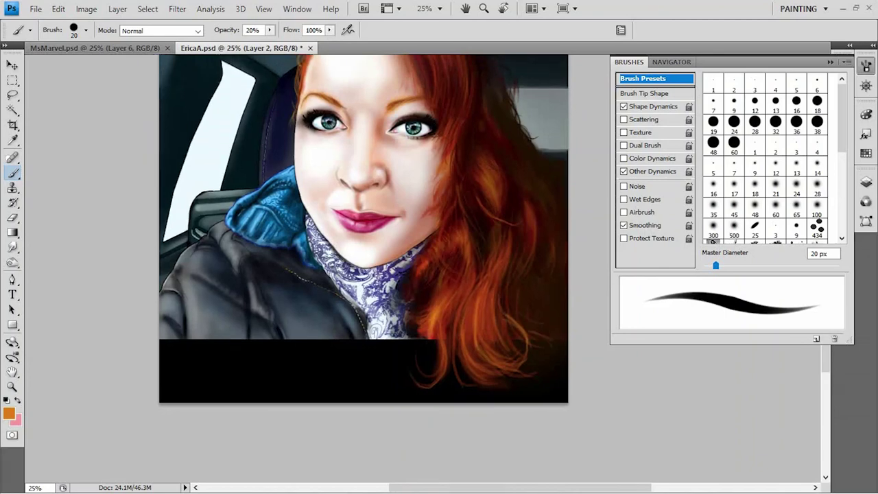
{"action": "key", "text": "ctrl+minus"}
{"action": "key", "text": "F5"}
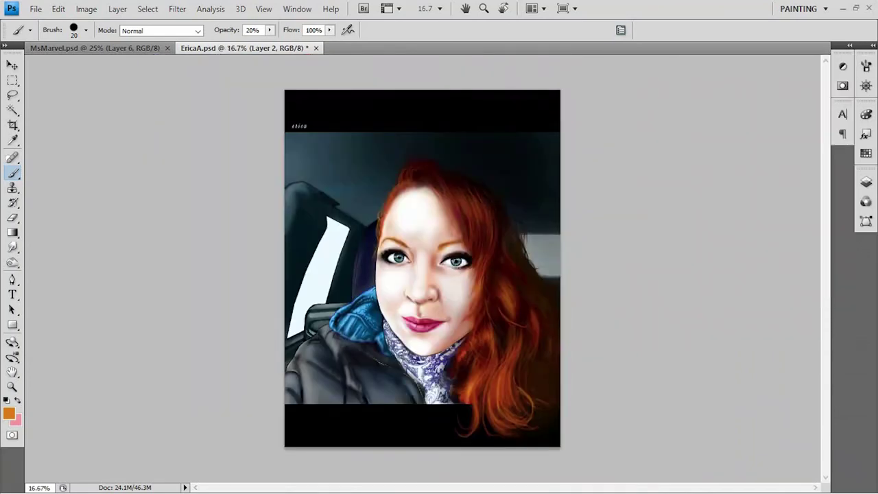
{"action": "left_click", "coordinate": [36, 8]}
{"action": "left_click", "coordinate": [26, 184]}
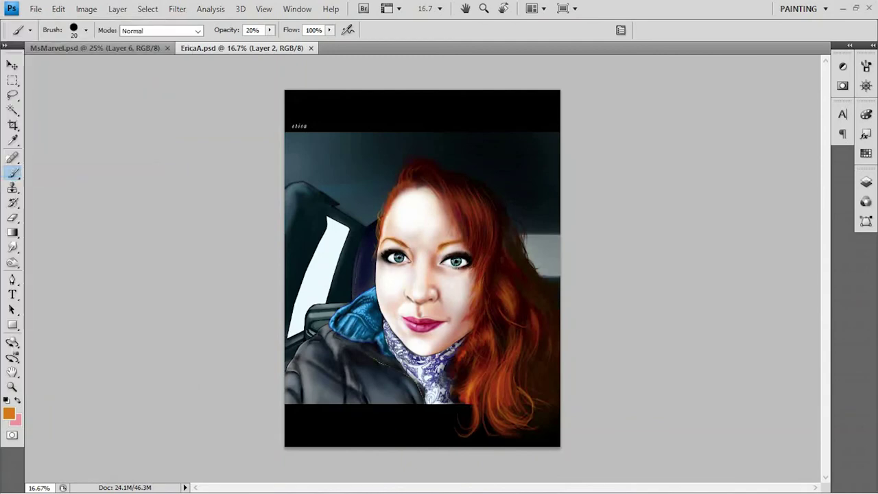
{"action": "left_click", "coordinate": [459, 286]}
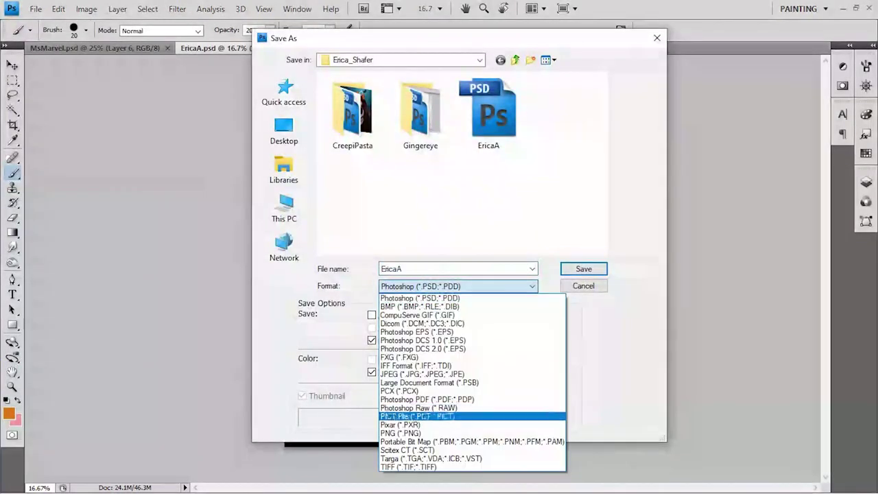
{"action": "left_click", "coordinate": [418, 417]}
{"action": "type", "text": "flattened"}
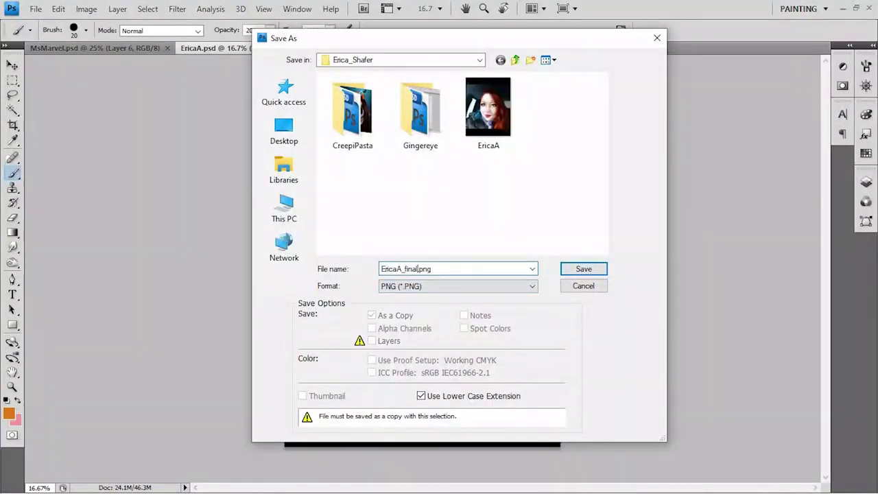
{"action": "key", "text": "Return"}
{"action": "key", "text": "Return"}
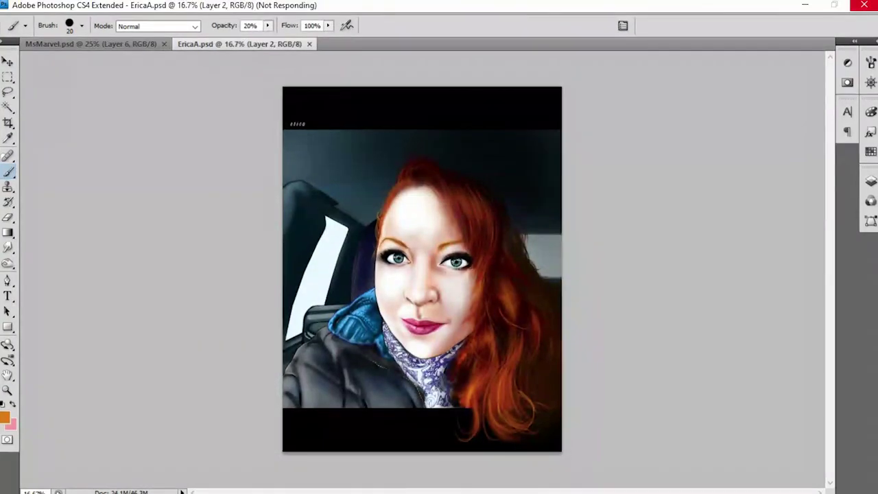
{"action": "key", "text": "ctrl+plus"}
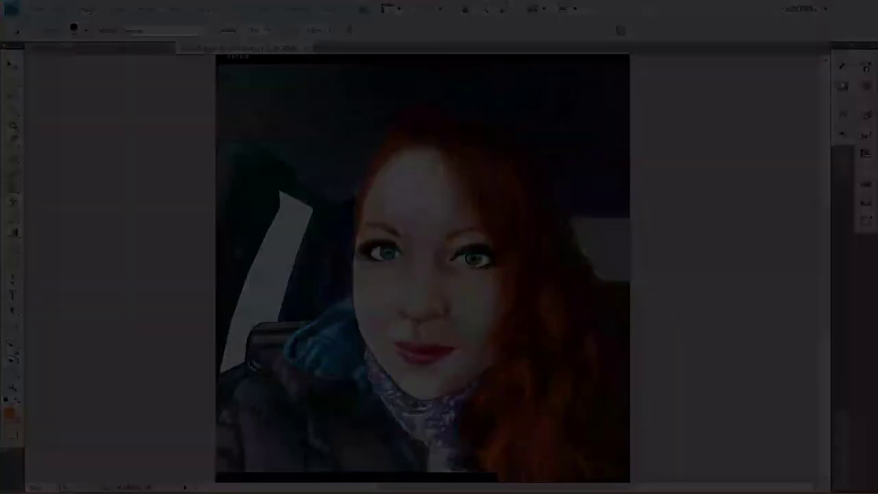